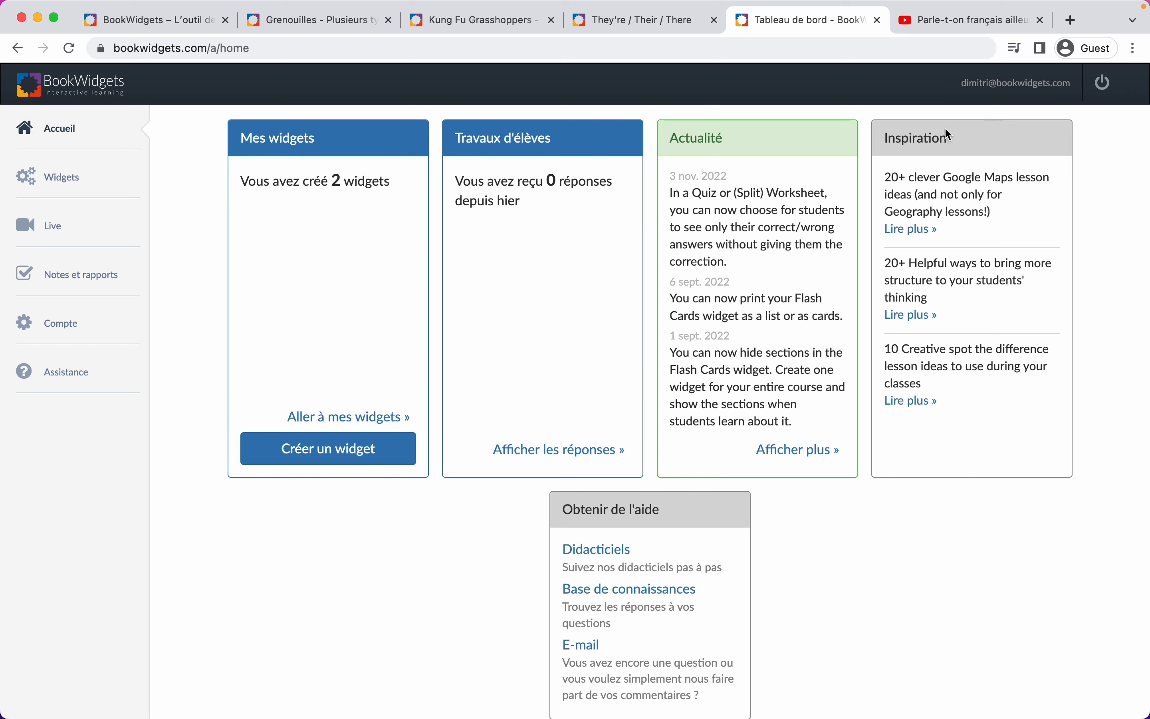
Create a Quiz vidéo widget and name it "La Francophonie".
{"action": "left_click", "coordinate": [355, 454]}
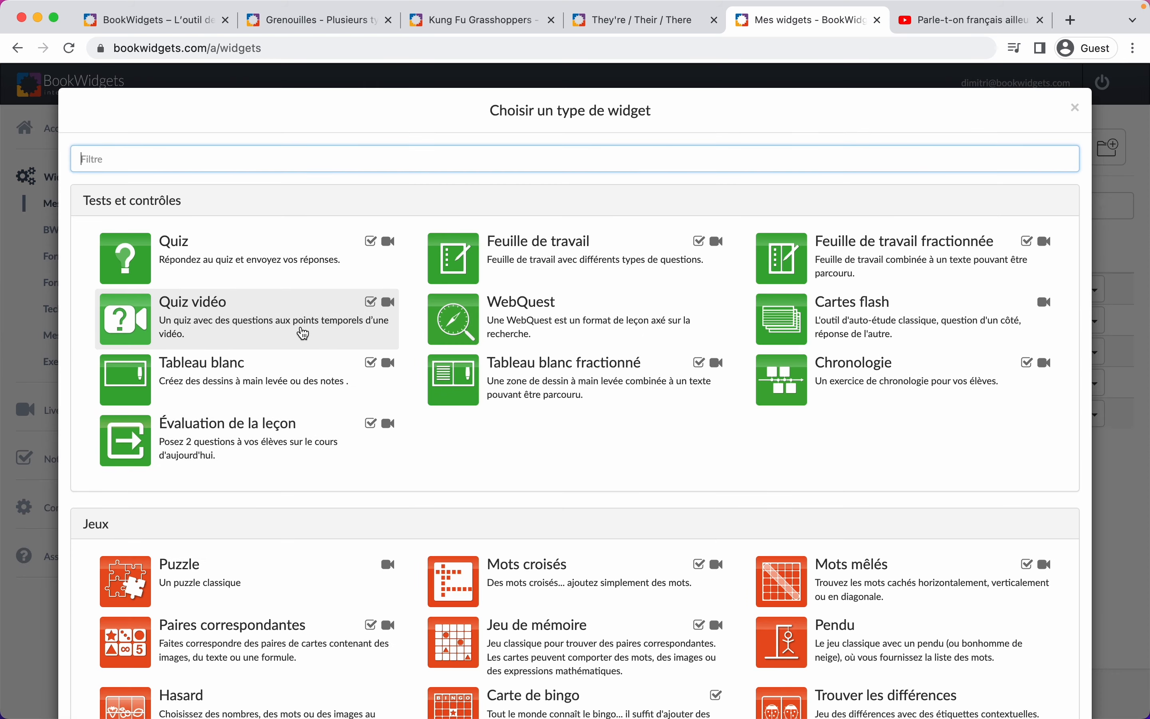
{"action": "left_click", "coordinate": [303, 334]}
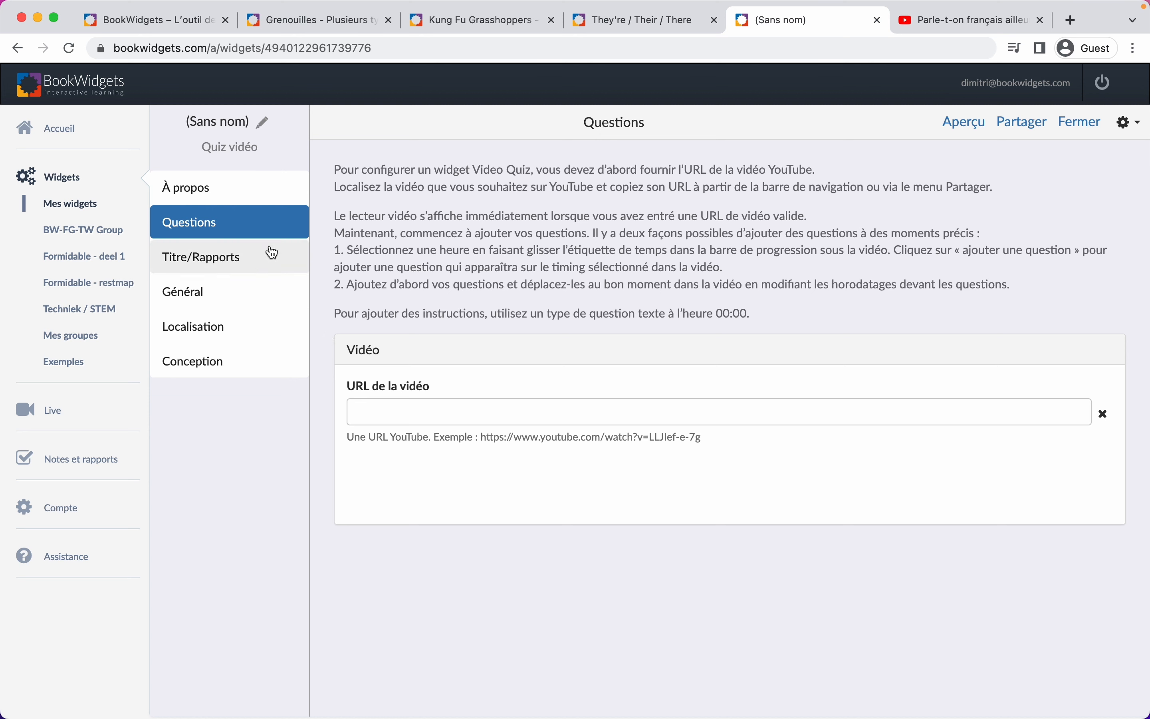
{"action": "left_click", "coordinate": [218, 130]}
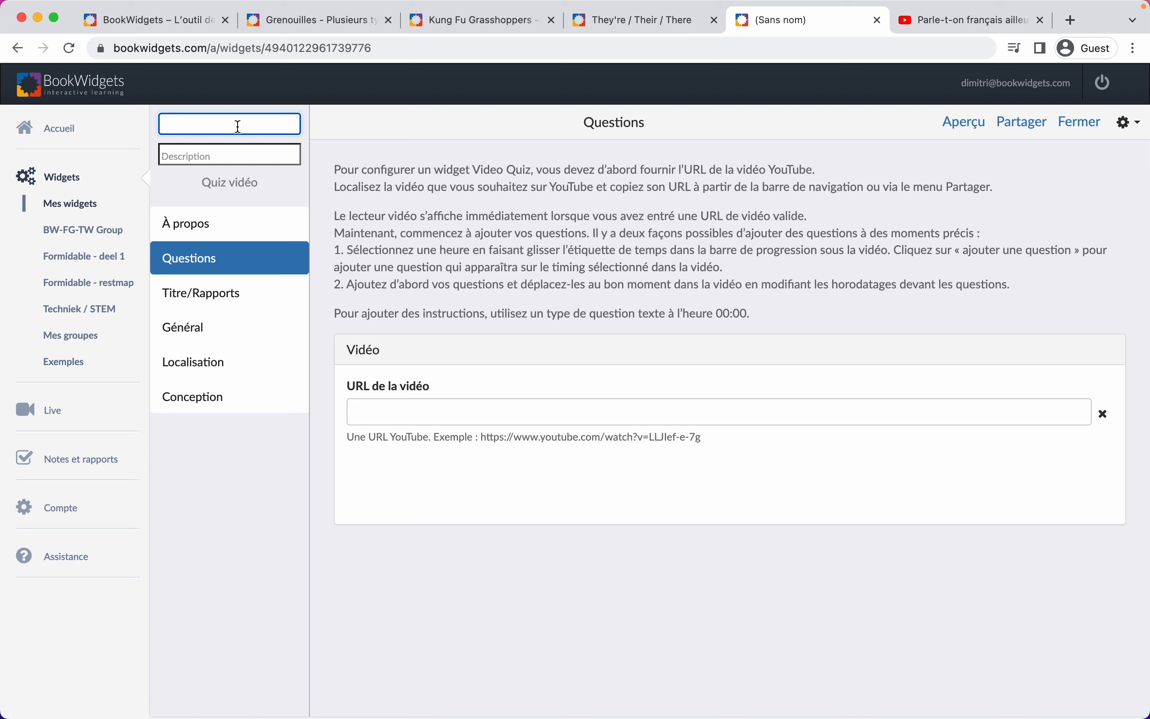
{"action": "type", "text": "La Francophonie"}
{"action": "left_click", "coordinate": [312, 200]}
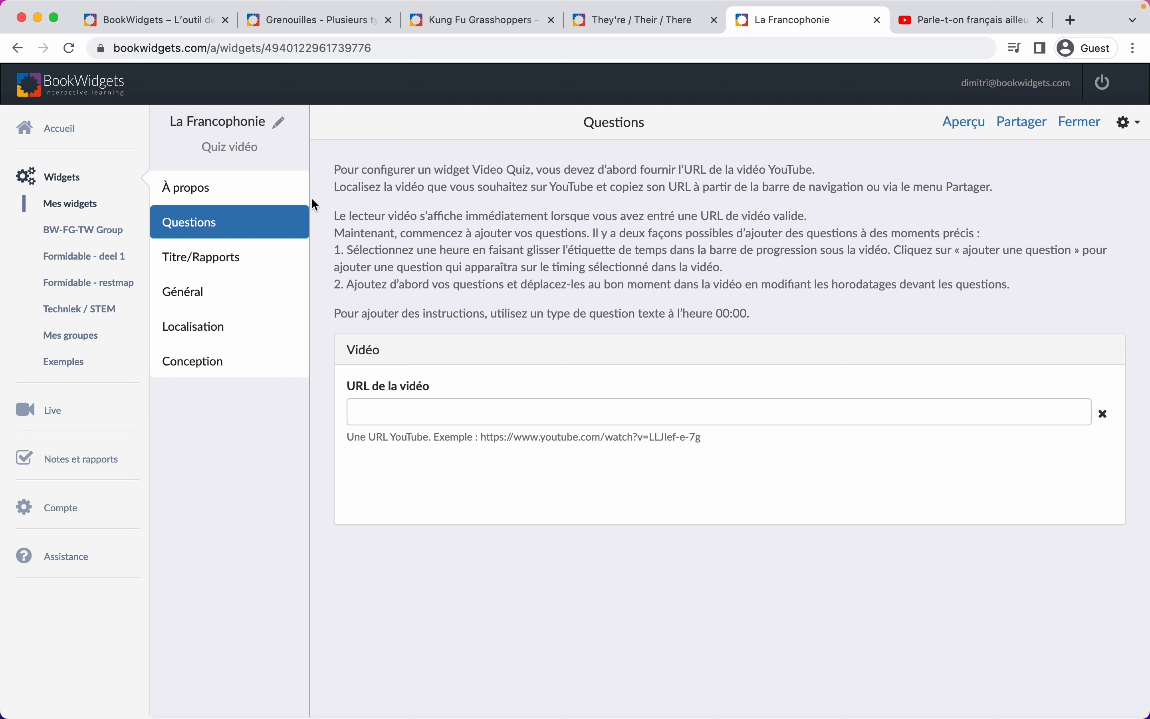
Check the widget's À propos section, return to Questions, and copy the share link of the "Parle-t-on français ailleurs dans le monde ?" video on YouTube.
{"action": "left_click", "coordinate": [255, 202]}
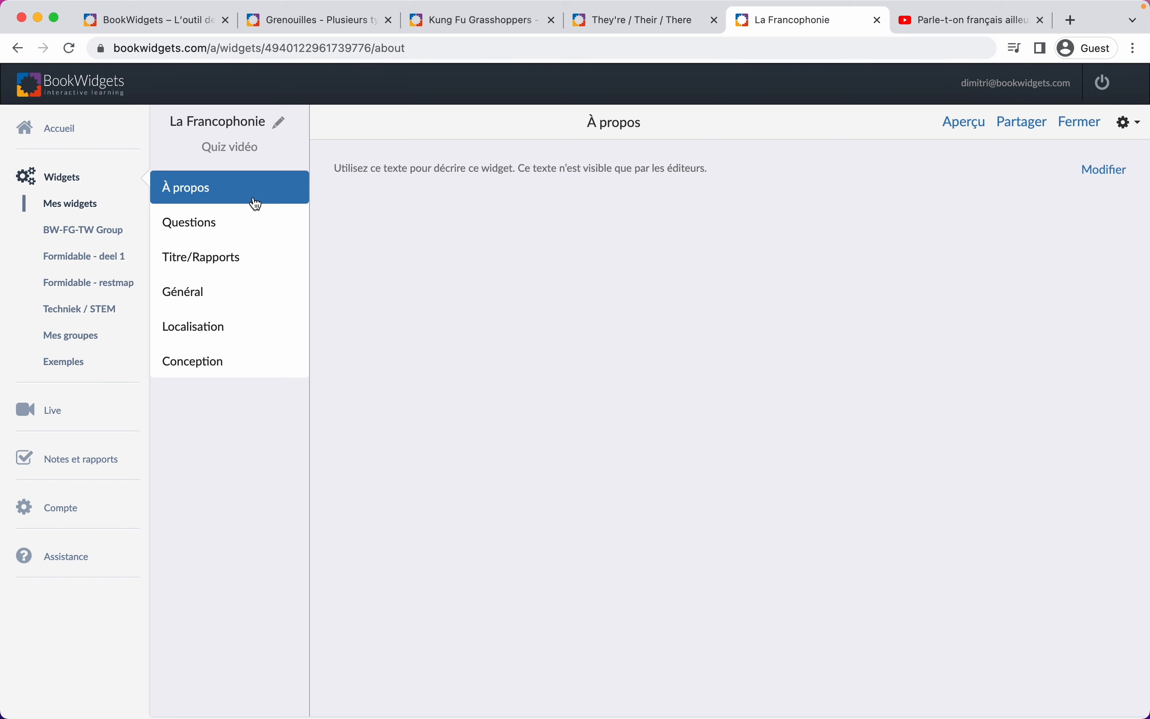
{"action": "left_click", "coordinate": [231, 233]}
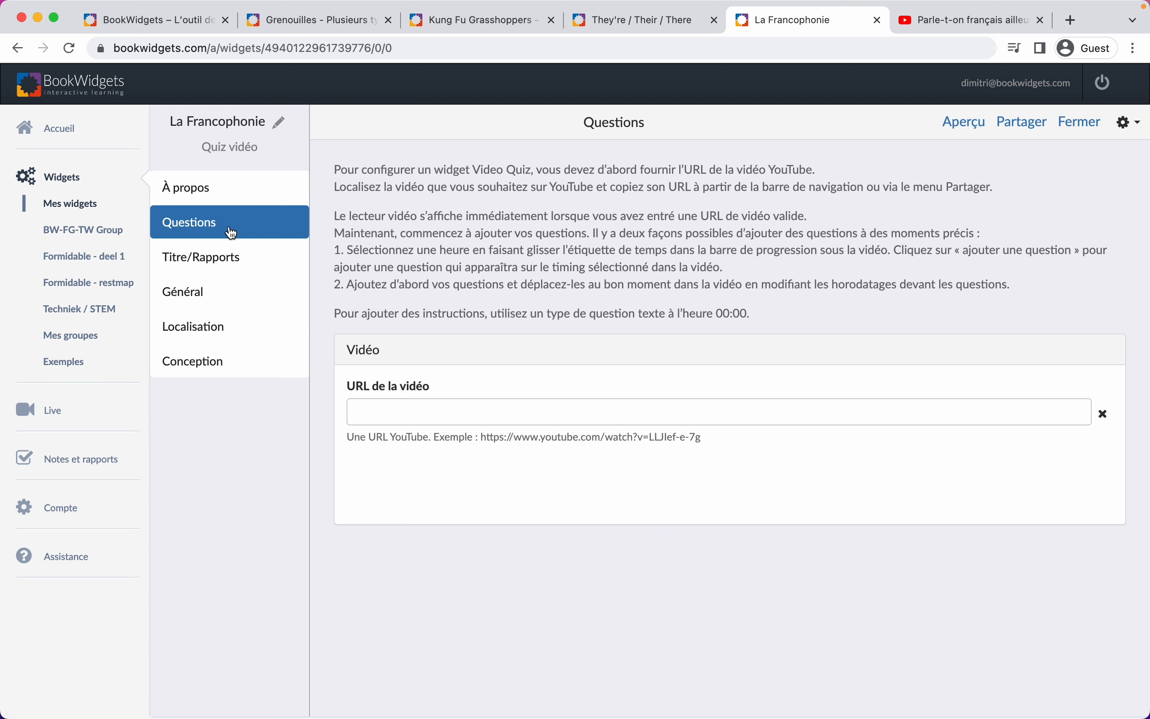
{"action": "left_click", "coordinate": [942, 24]}
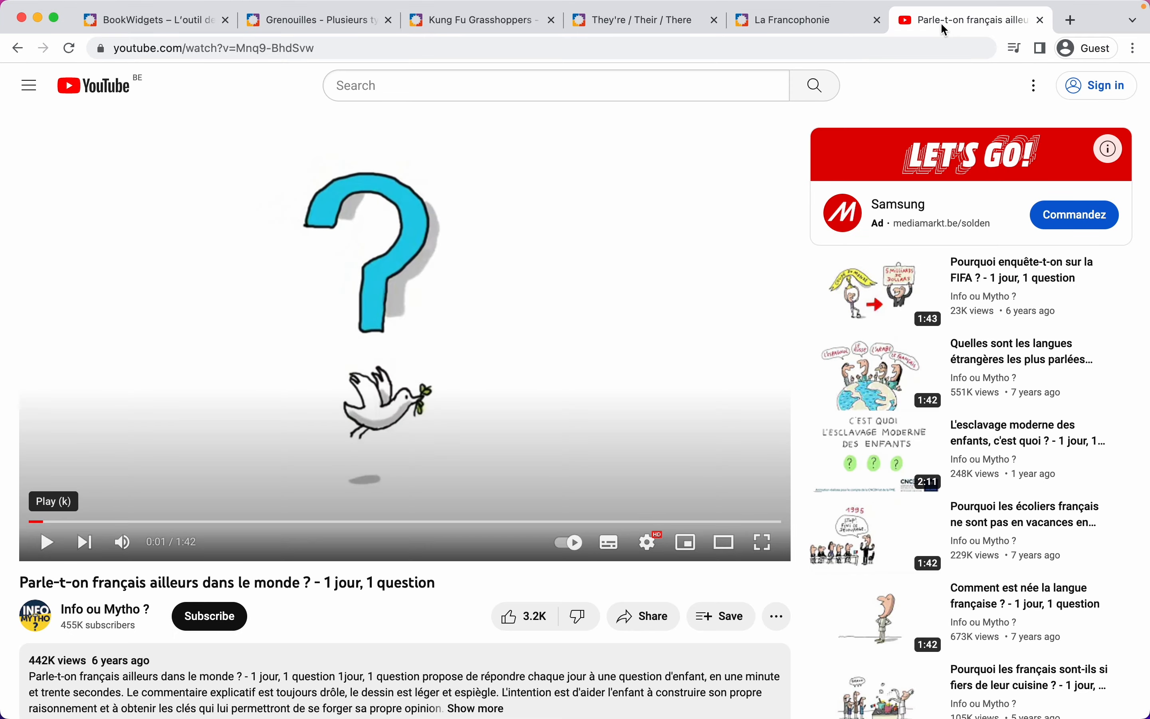
{"action": "left_click", "coordinate": [712, 52]}
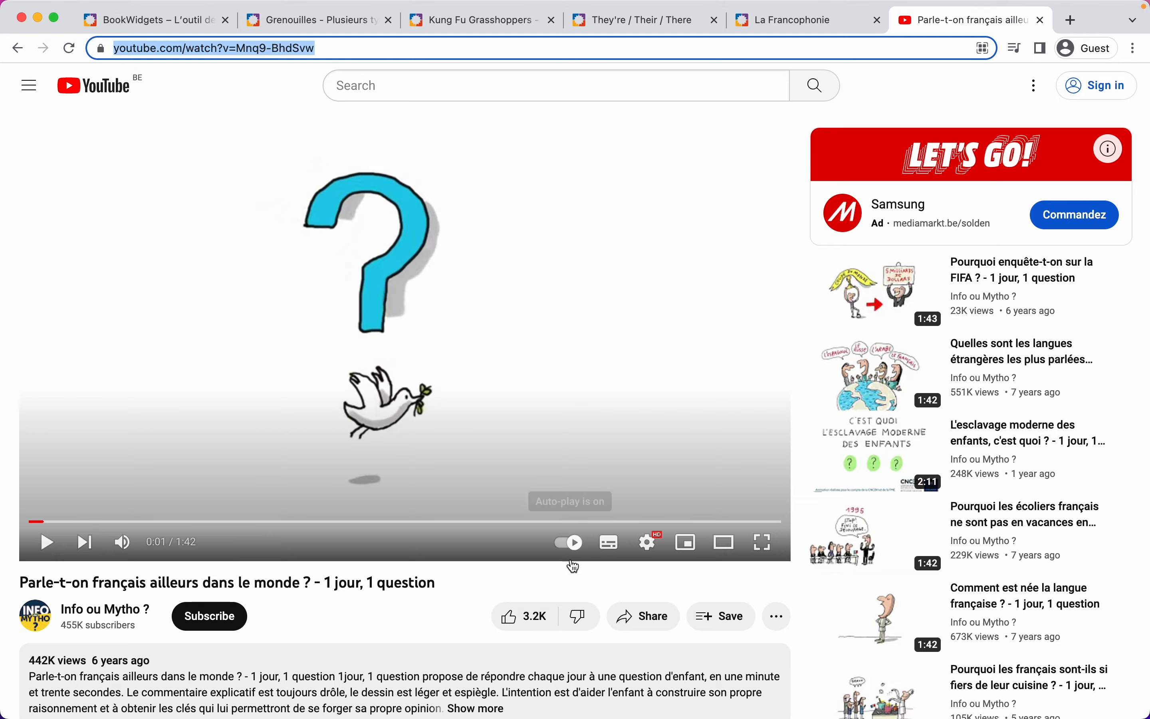
{"action": "left_click", "coordinate": [639, 619]}
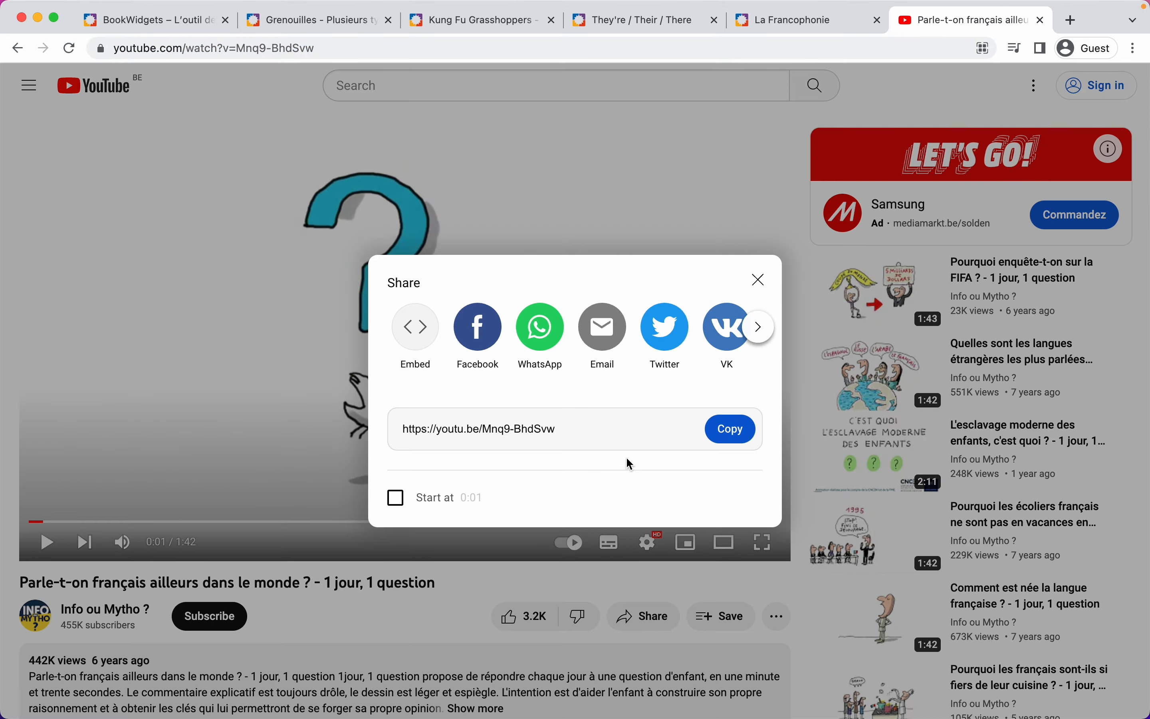
{"action": "left_click", "coordinate": [728, 439]}
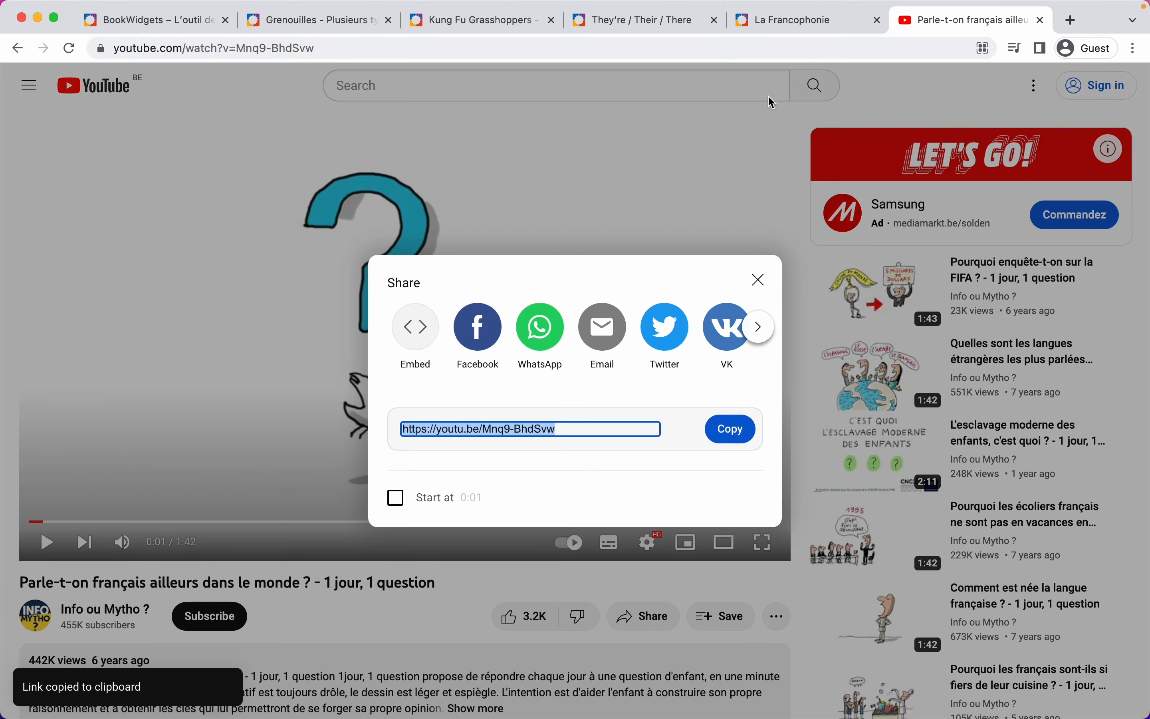
{"action": "left_click", "coordinate": [784, 27]}
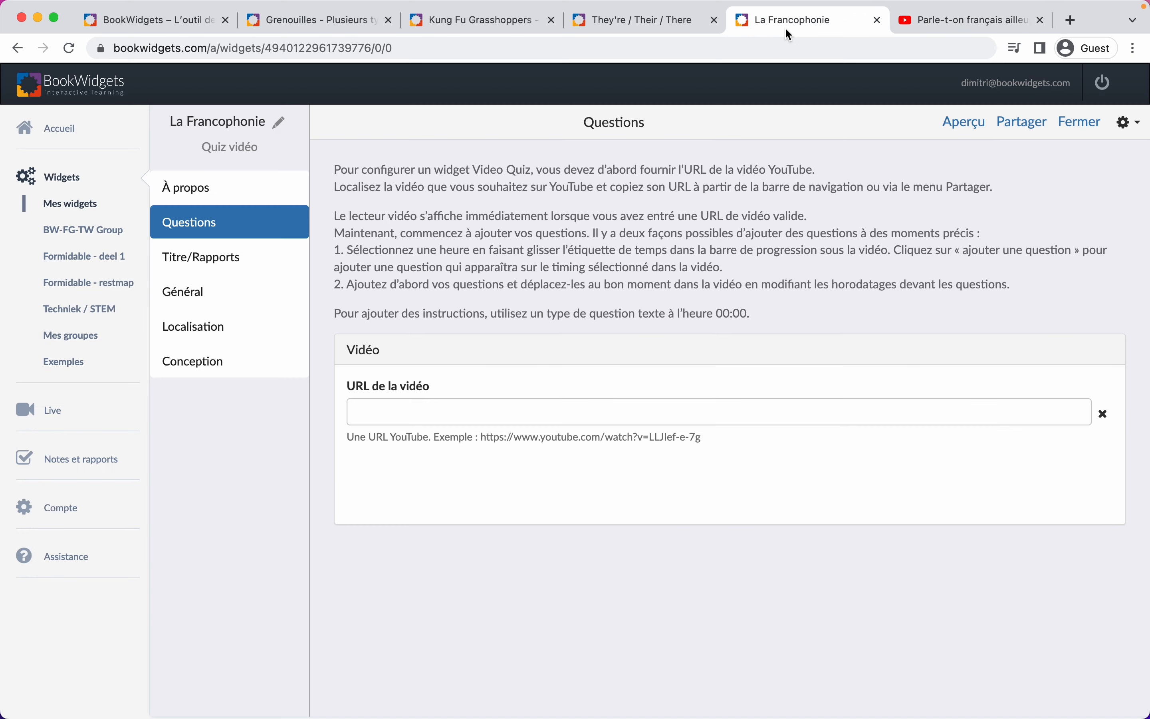
{"action": "left_click", "coordinate": [603, 412]}
{"action": "right_click", "coordinate": [604, 413]}
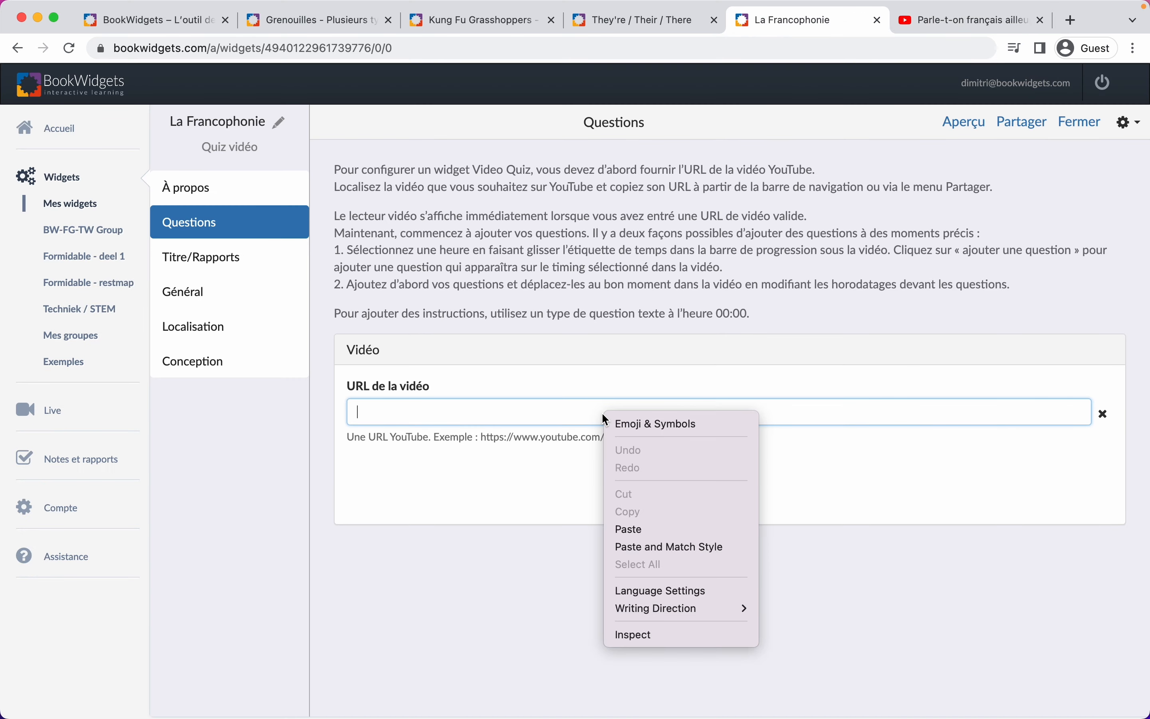
{"action": "left_click", "coordinate": [655, 529]}
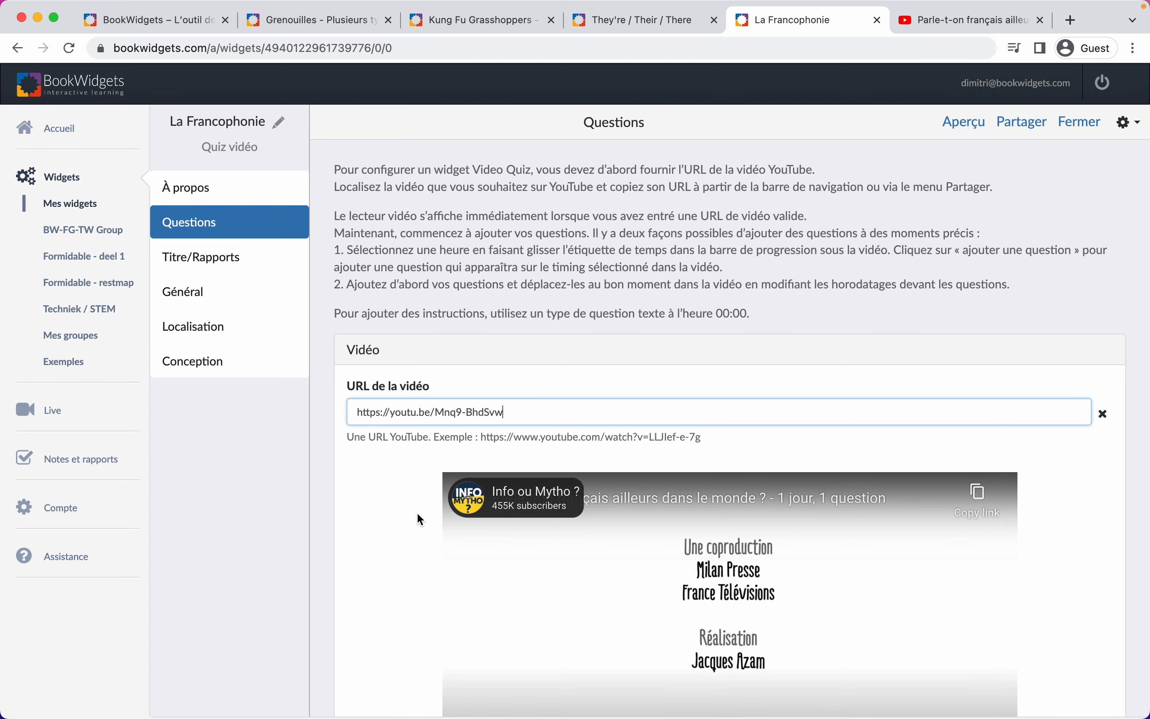
Add a Texte item at 00:00 of the video and title it "Parle-t-on français ailleurs dans le monde ?".
{"action": "scroll", "coordinate": [392, 511], "scroll_direction": "down", "scroll_amount": 3}
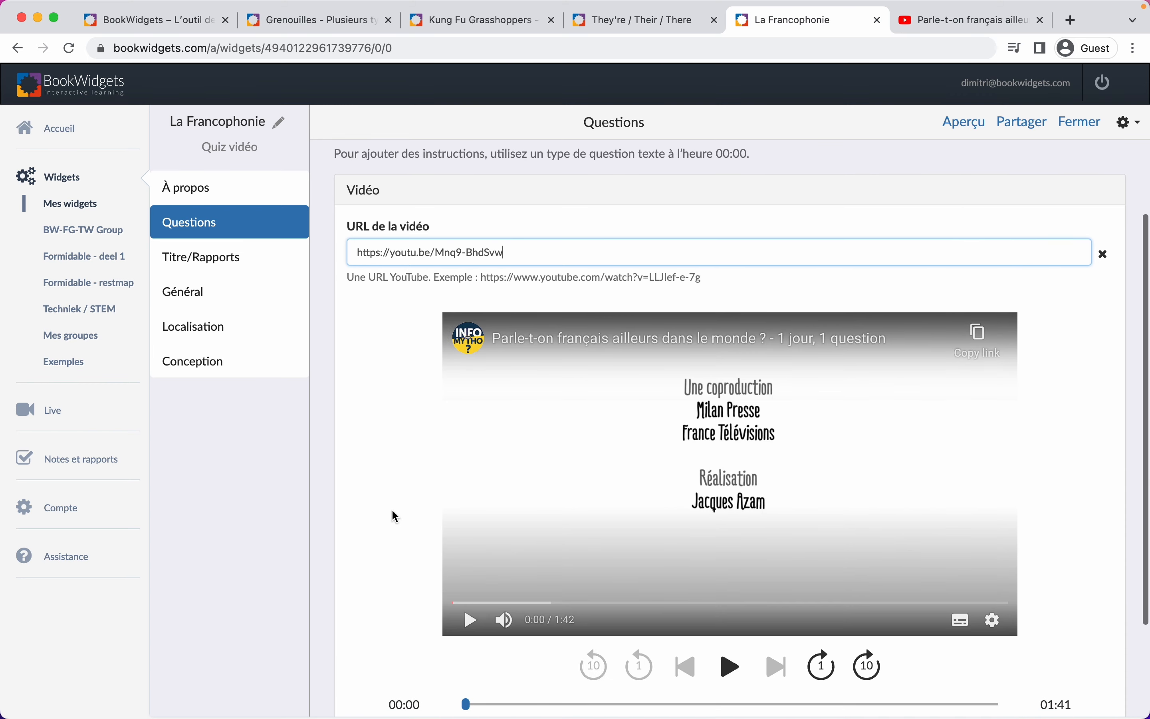
{"action": "scroll", "coordinate": [394, 514], "scroll_direction": "down", "scroll_amount": 3}
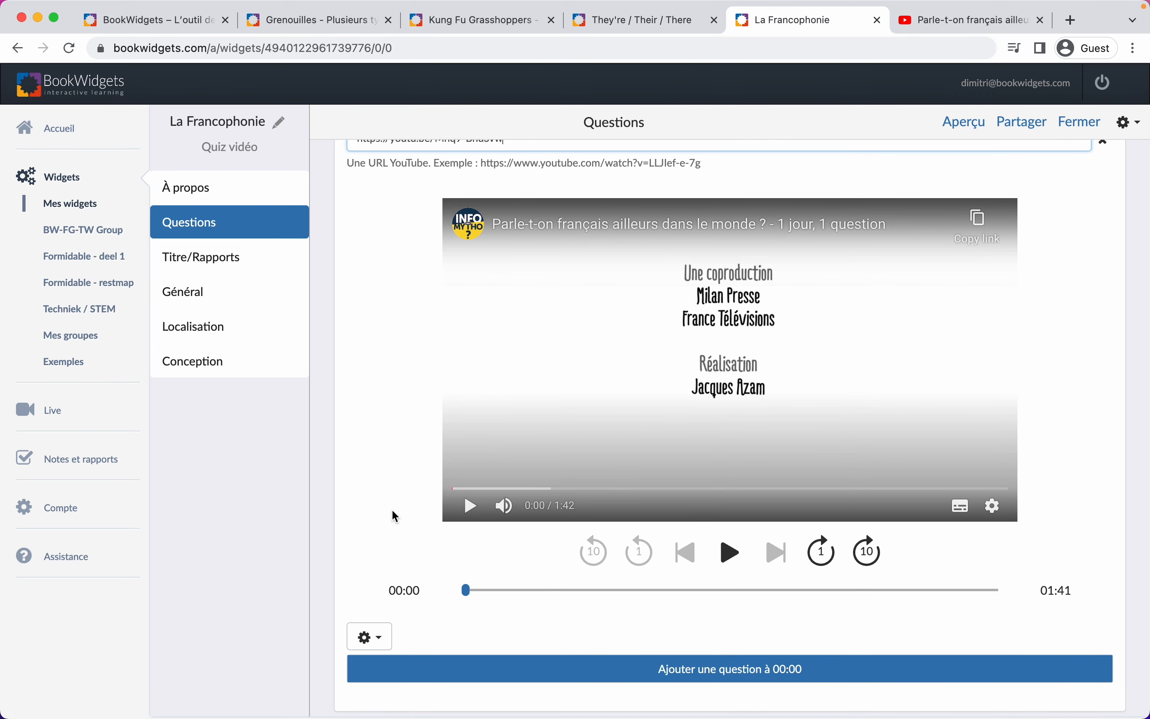
{"action": "scroll", "coordinate": [392, 511], "scroll_direction": "down", "scroll_amount": 1}
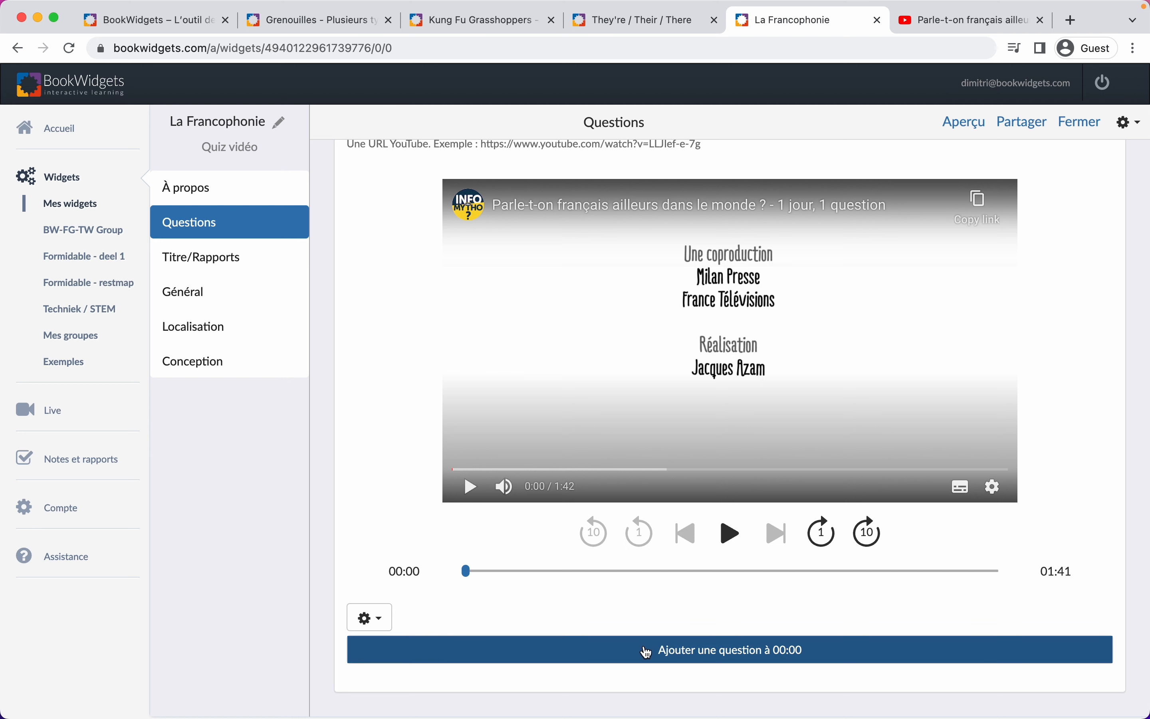
{"action": "left_click", "coordinate": [761, 659]}
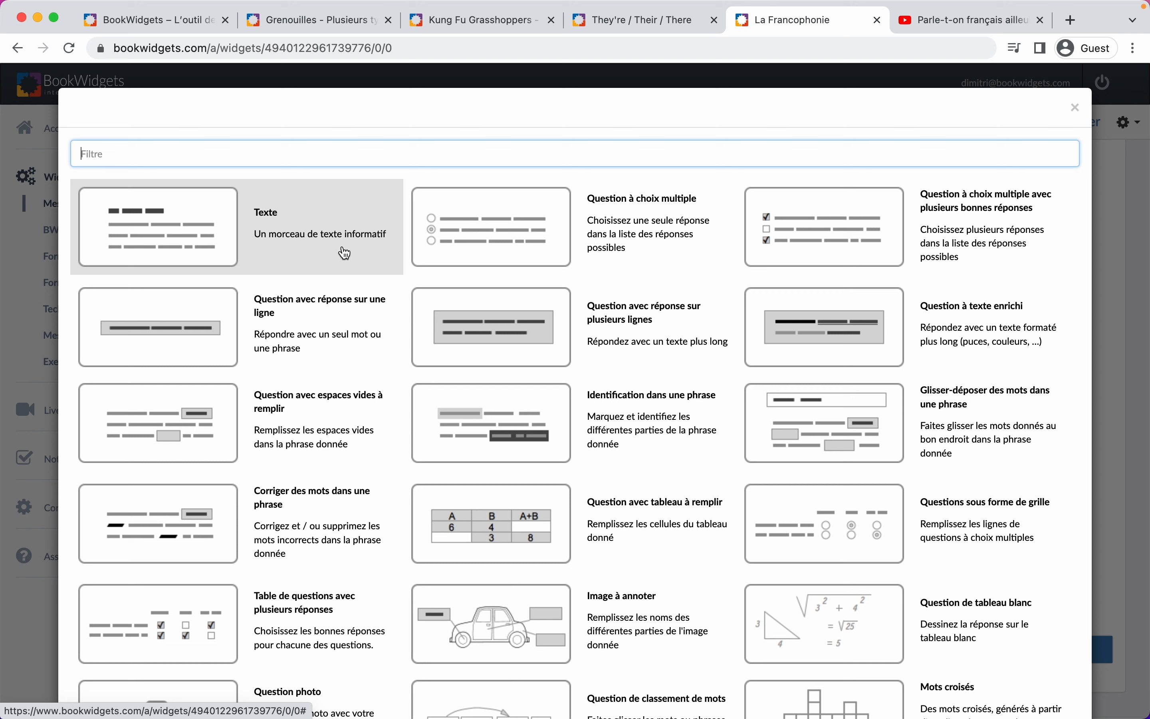
{"action": "left_click", "coordinate": [345, 254]}
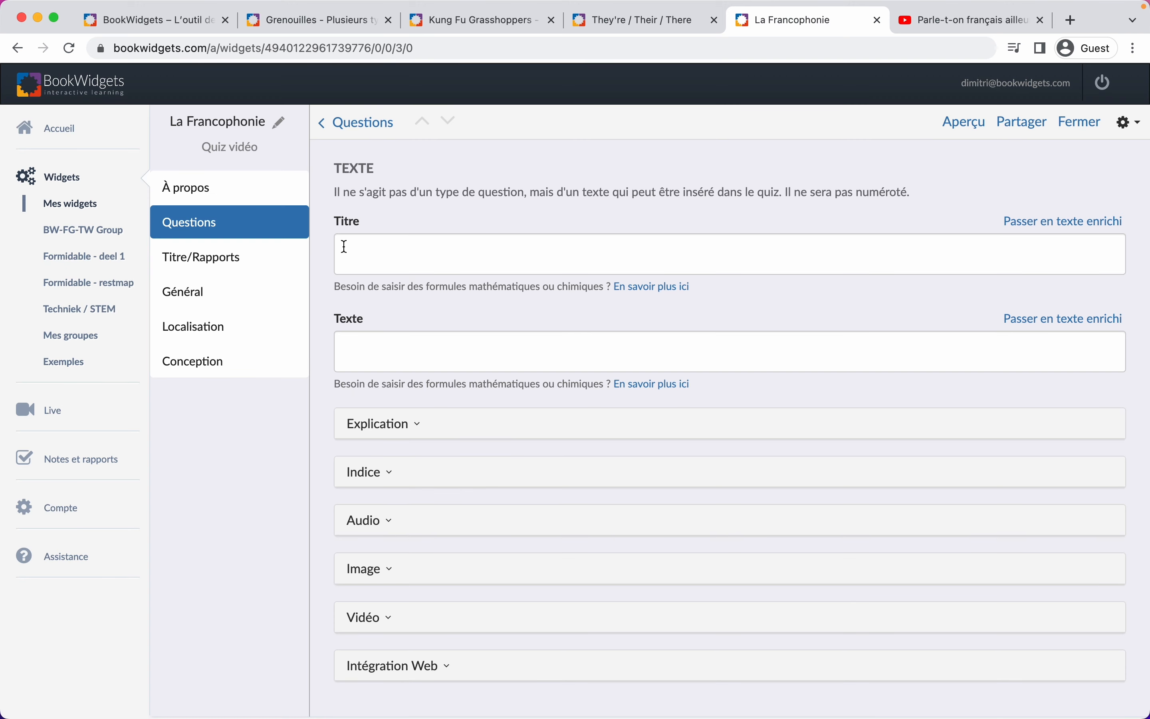
{"action": "left_click", "coordinate": [713, 258]}
{"action": "key", "text": "super+v"}
{"action": "left_click", "coordinate": [338, 249]}
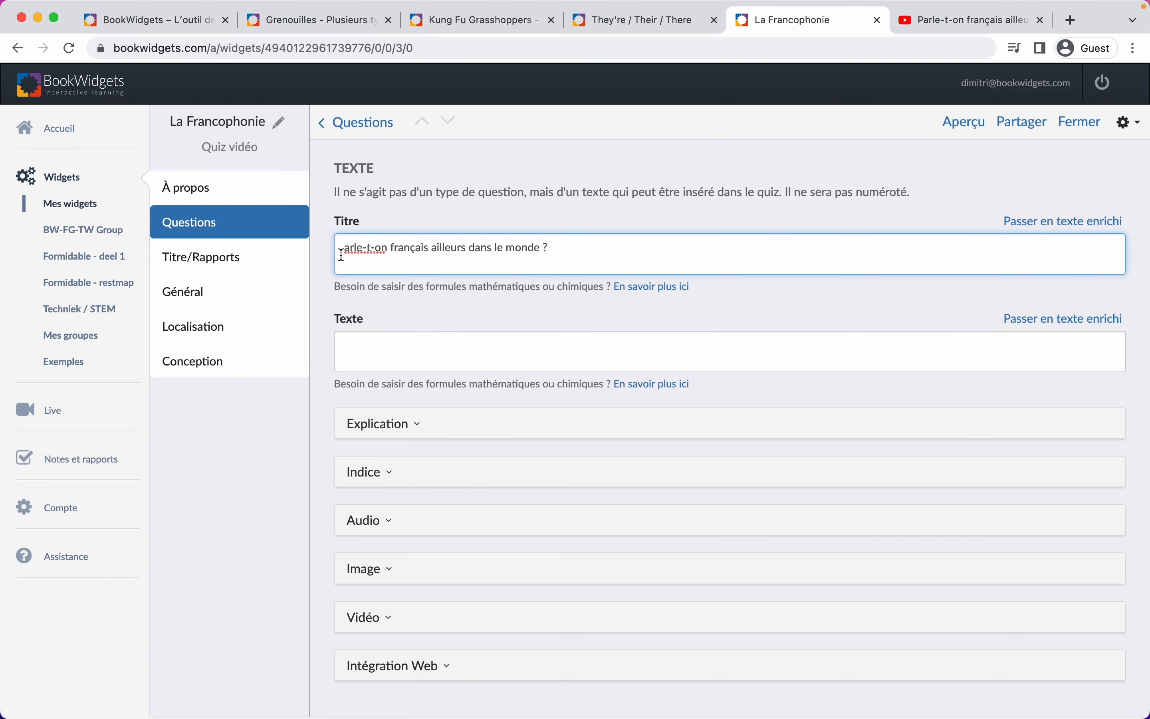
{"action": "type", "text": "P"}
Enter the body text "Dans cette vidéo, vous allez en apprendre plus sur les pays où on parle français." plus instructions to watch, answer and send responses.
{"action": "left_click", "coordinate": [839, 349]}
{"action": "key", "text": "super+v"}
{"action": "left_click", "coordinate": [368, 377]}
{"action": "key", "text": "BackSpace"}
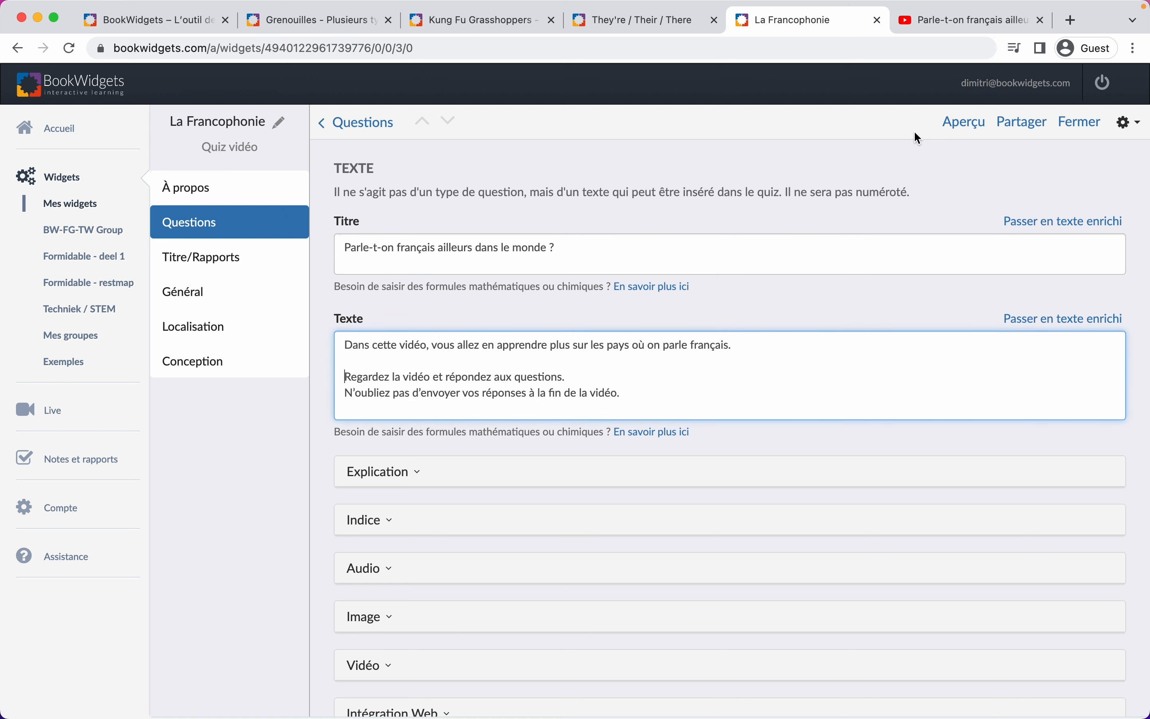
Preview the quiz as a student, continue from the intro text to the video, pause it and close the preview.
{"action": "left_click", "coordinate": [963, 124]}
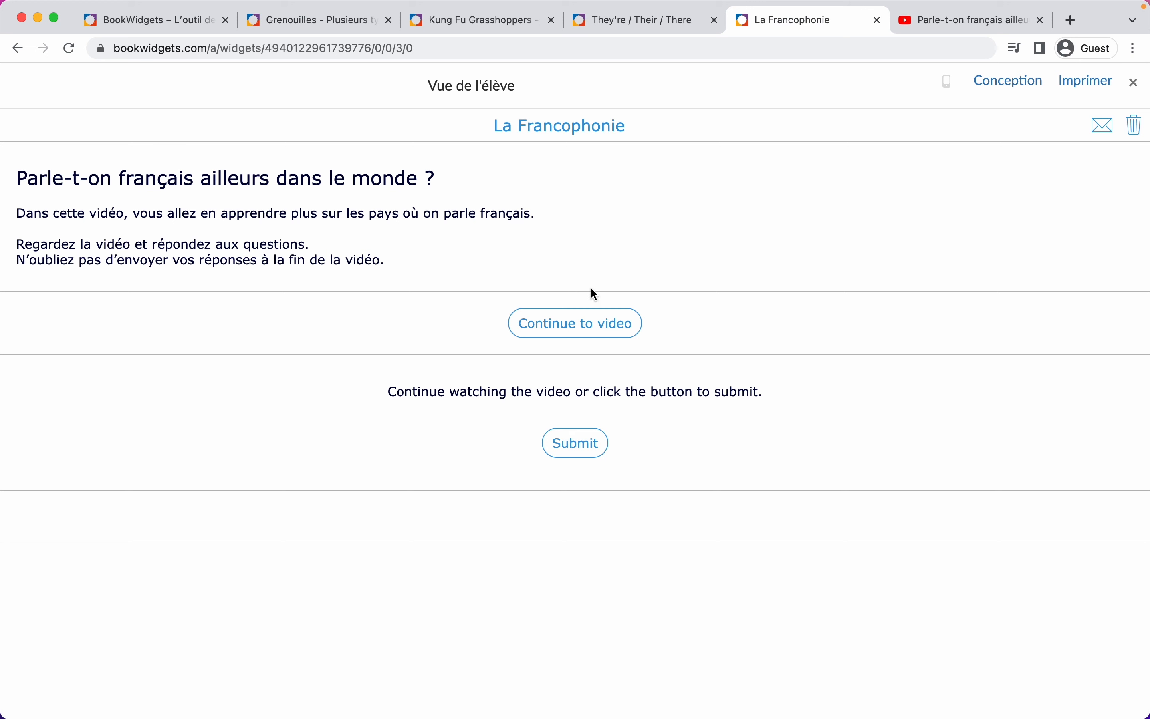
{"action": "left_click", "coordinate": [615, 337]}
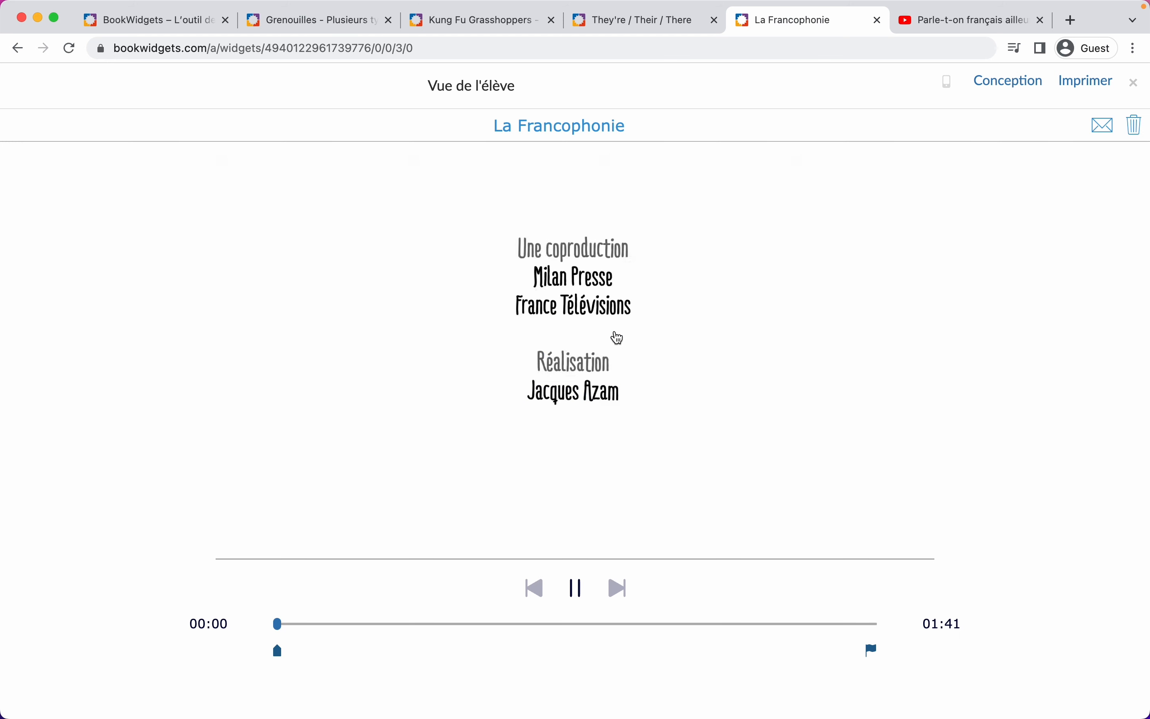
{"action": "left_click", "coordinate": [577, 589]}
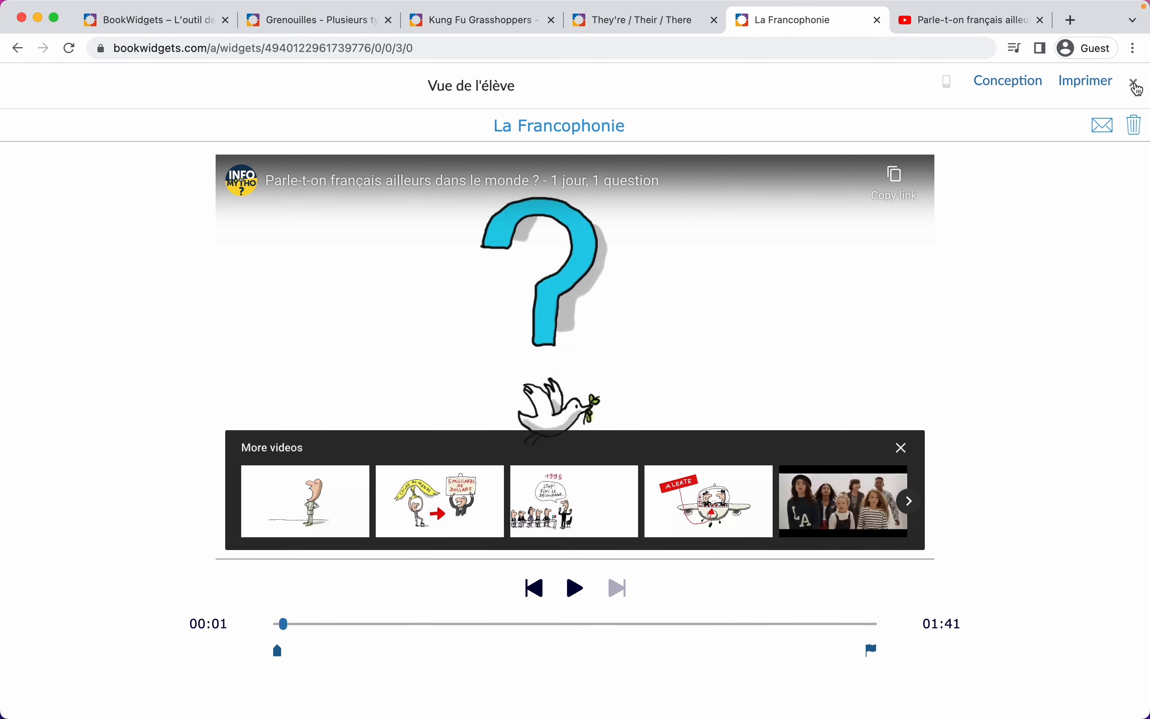
{"action": "left_click", "coordinate": [1137, 86]}
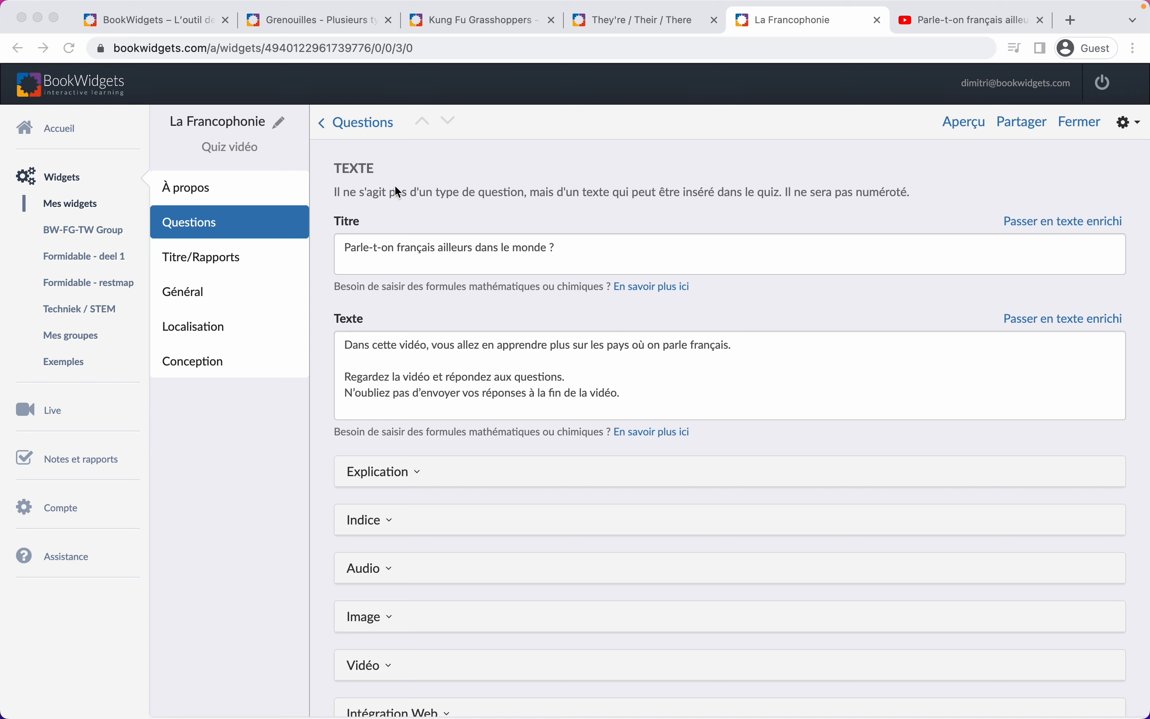
Return to the question list and add a fill-in-the-blanks question (Question avec espaces vides à remplir) at 00:15 of the video.
{"action": "left_click", "coordinate": [380, 149]}
{"action": "left_click", "coordinate": [365, 125]}
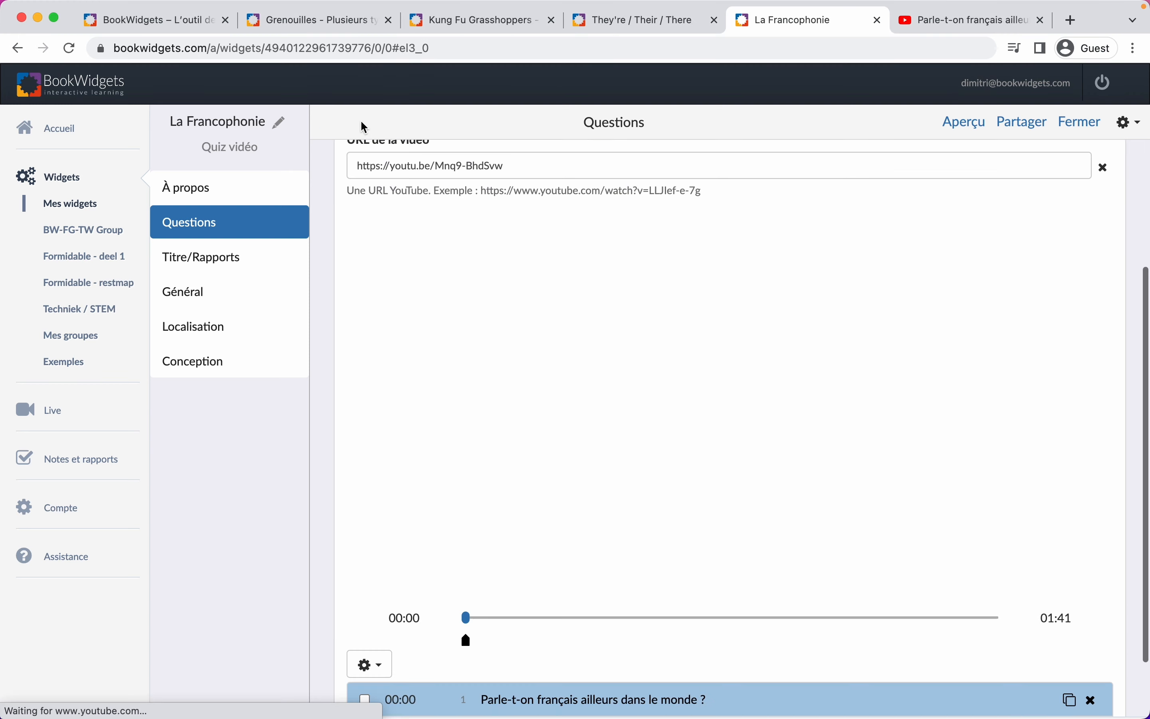
{"action": "scroll", "coordinate": [378, 361], "scroll_direction": "down", "scroll_amount": 2}
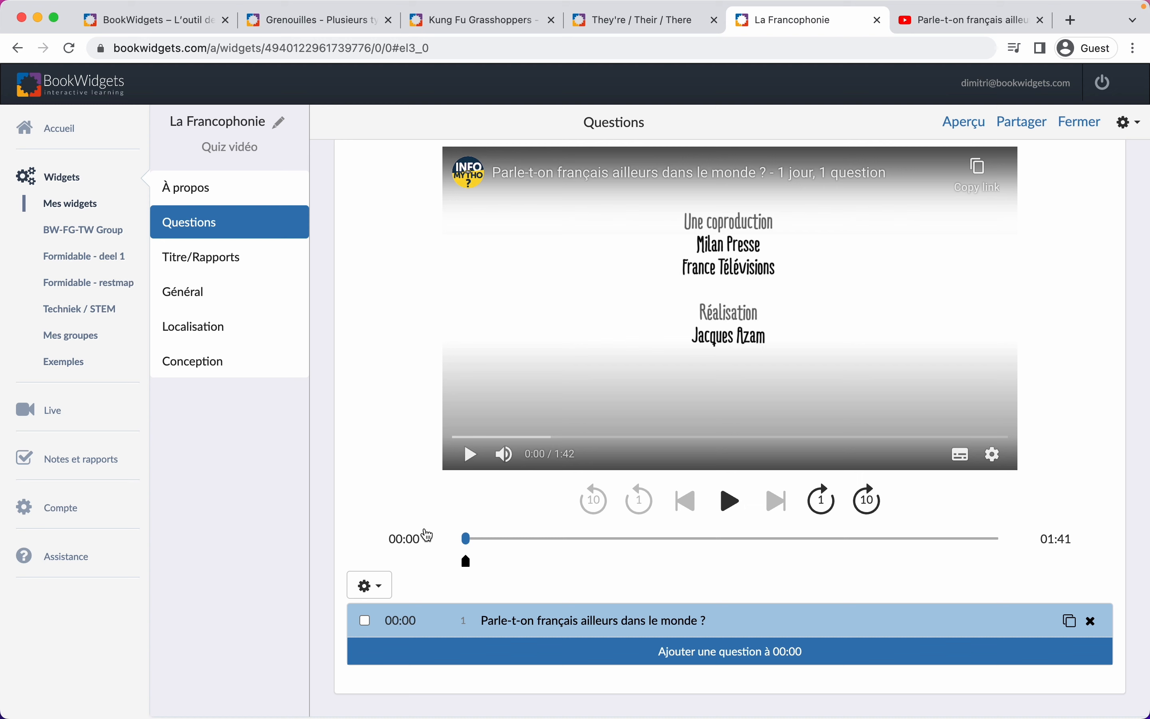
{"action": "left_click", "coordinate": [544, 539]}
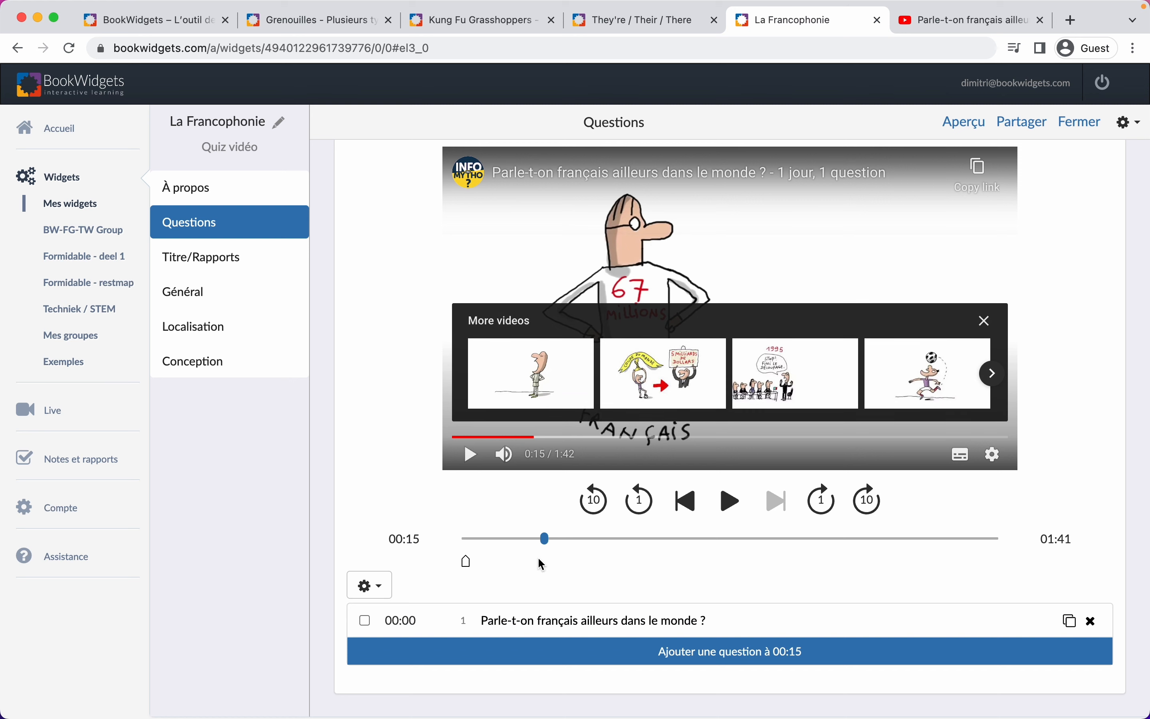
{"action": "scroll", "coordinate": [618, 606], "scroll_direction": "down", "scroll_amount": 1}
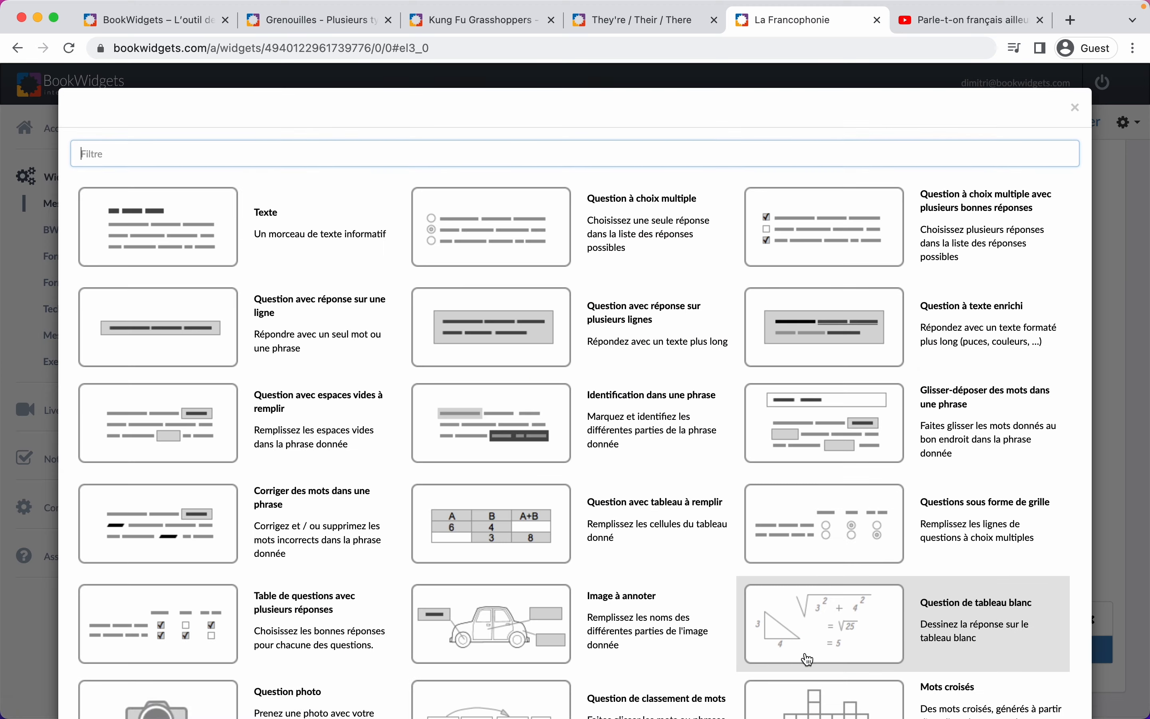
{"action": "left_click", "coordinate": [811, 660]}
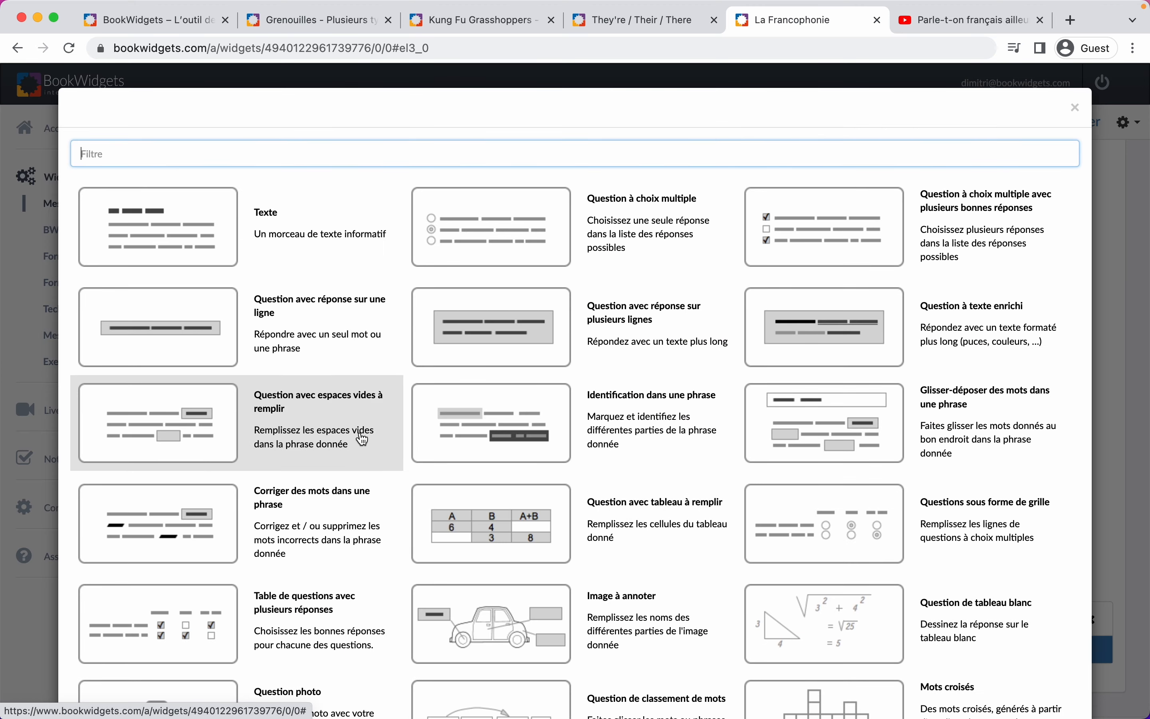
{"action": "left_click", "coordinate": [359, 436]}
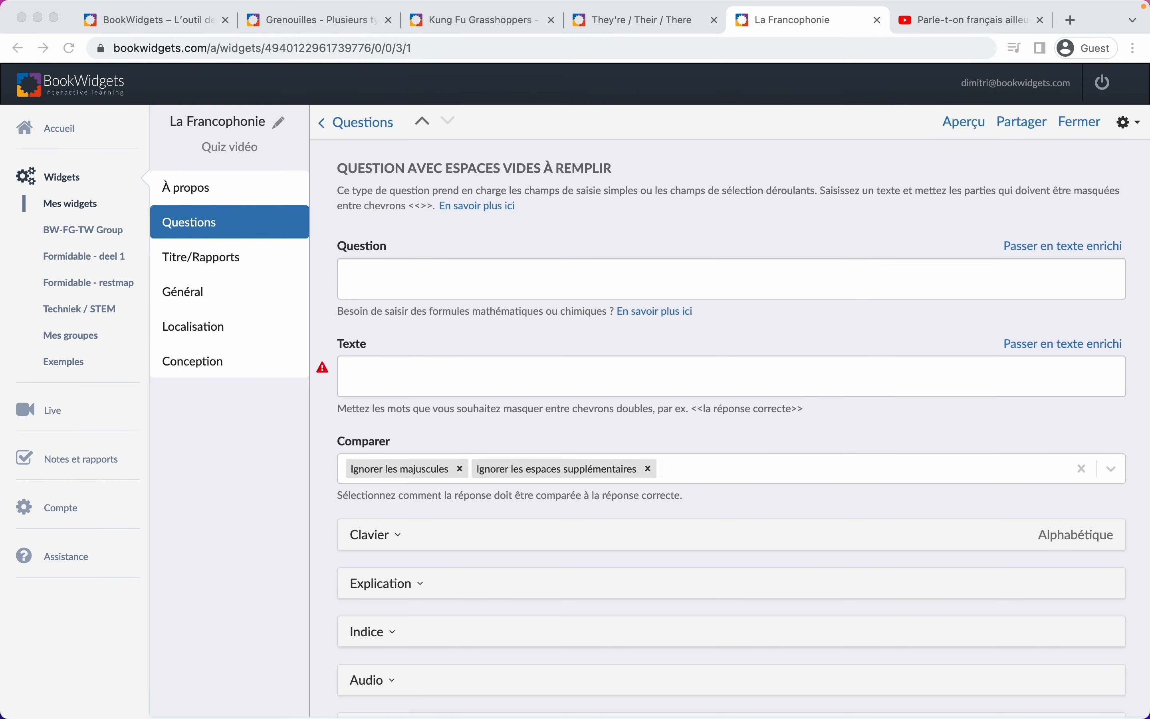
Set the question to "Complétez les nombres" and the text, on separate lines, to "Il y a ...", "<<67>> millions de Français" and "<<274>> millions de Francophones".
{"action": "left_click", "coordinate": [799, 281]}
{"action": "type", "text": "Complétez les nombres"}
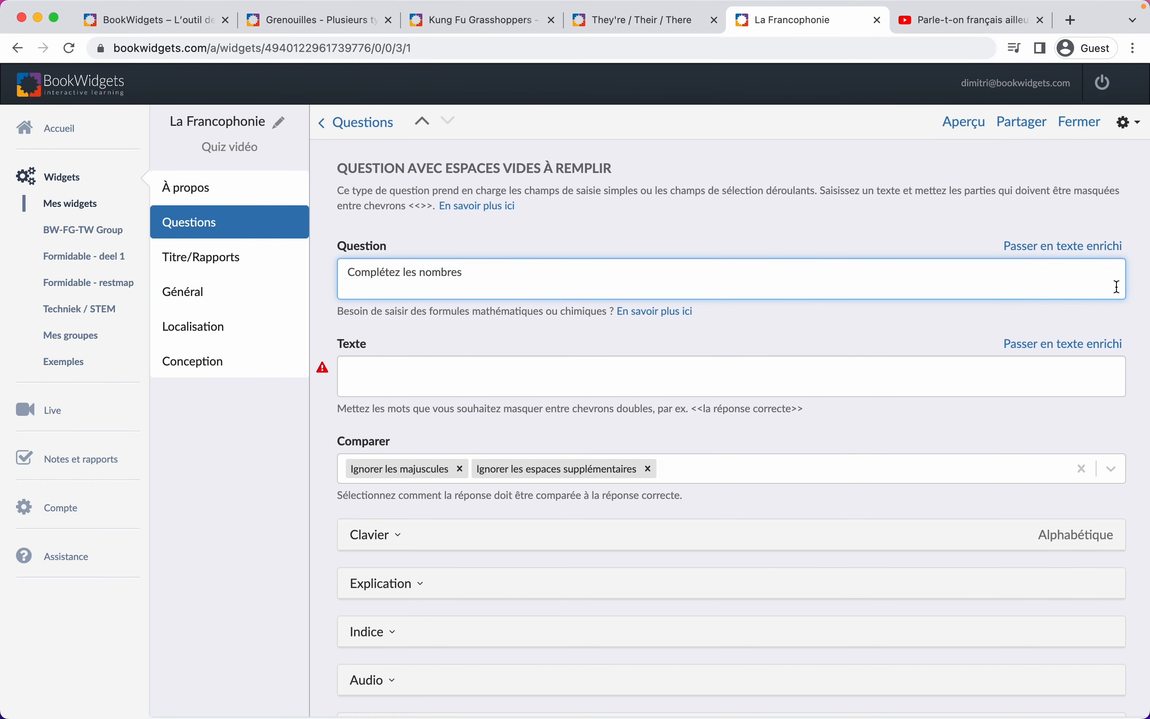
{"action": "key", "text": "super+Tab"}
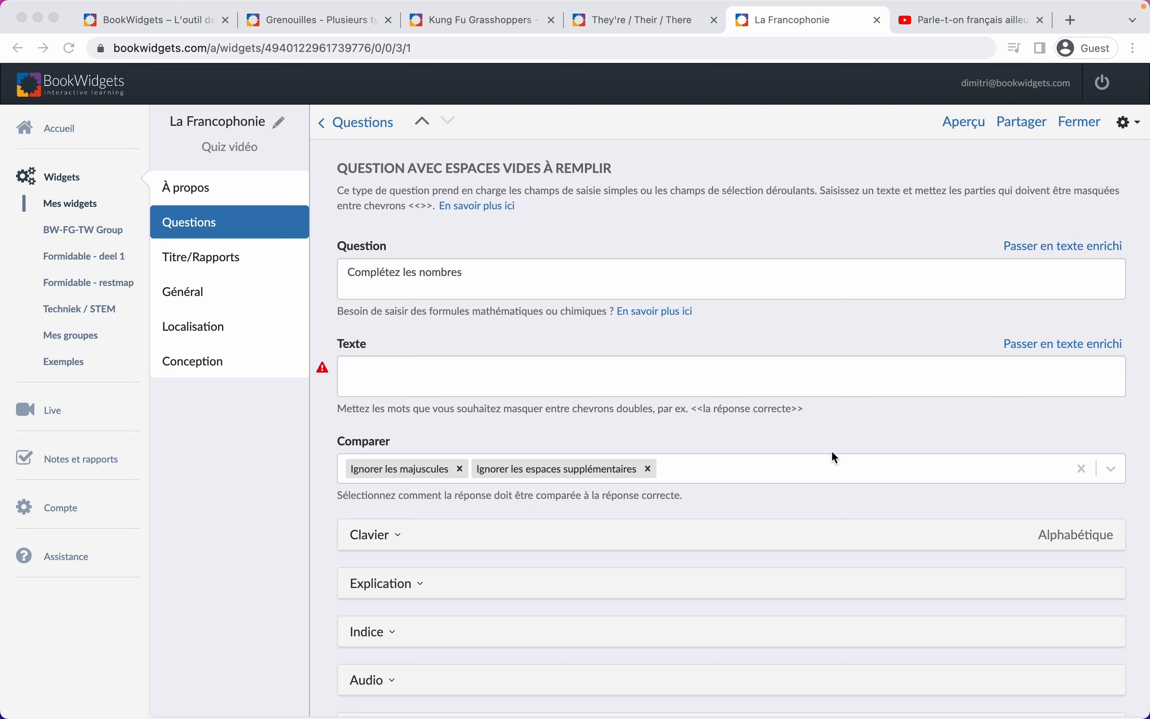
{"action": "key", "text": "super+Tab"}
{"action": "left_click", "coordinate": [567, 367]}
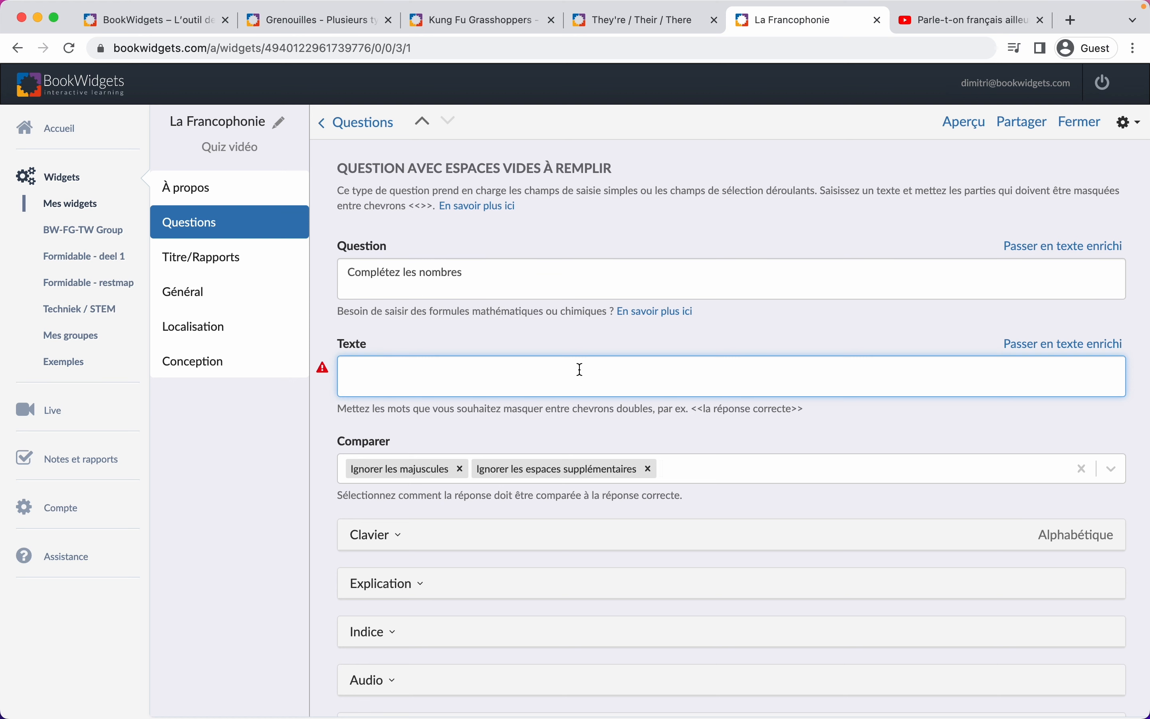
{"action": "type", "text": "Il y a ...  <<67>> millions de Français <<274>> millions de Francophones"}
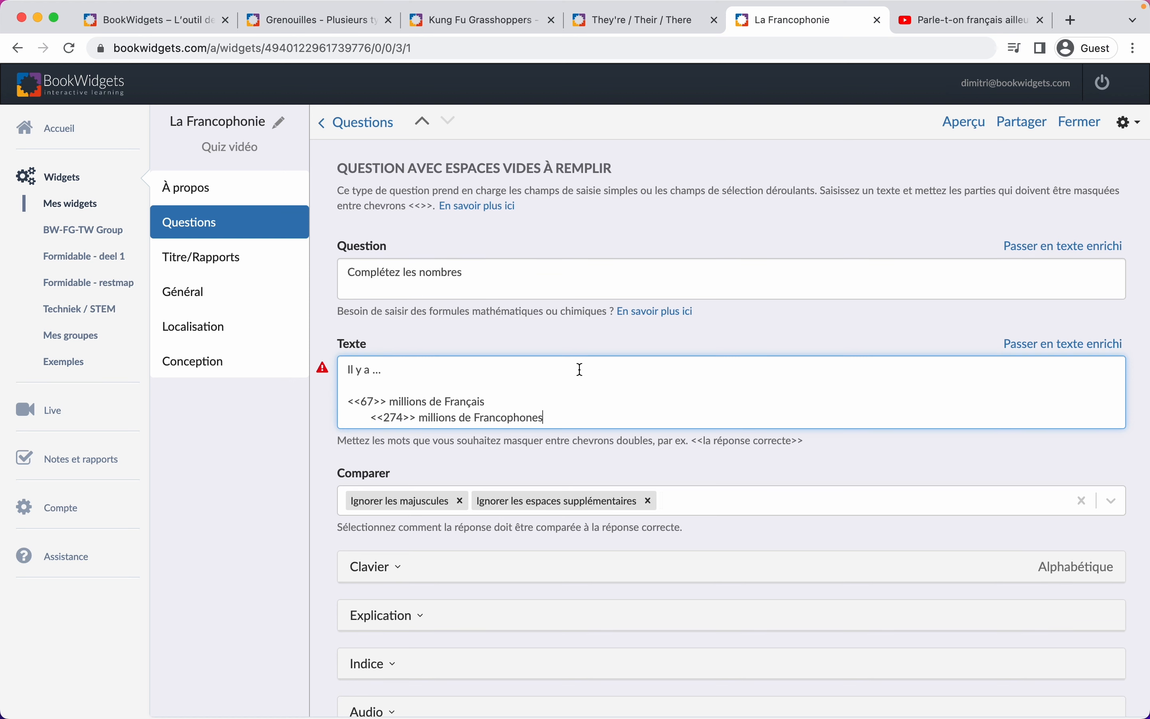
{"action": "left_click", "coordinate": [372, 419]}
{"action": "key", "text": "BackSpace"}
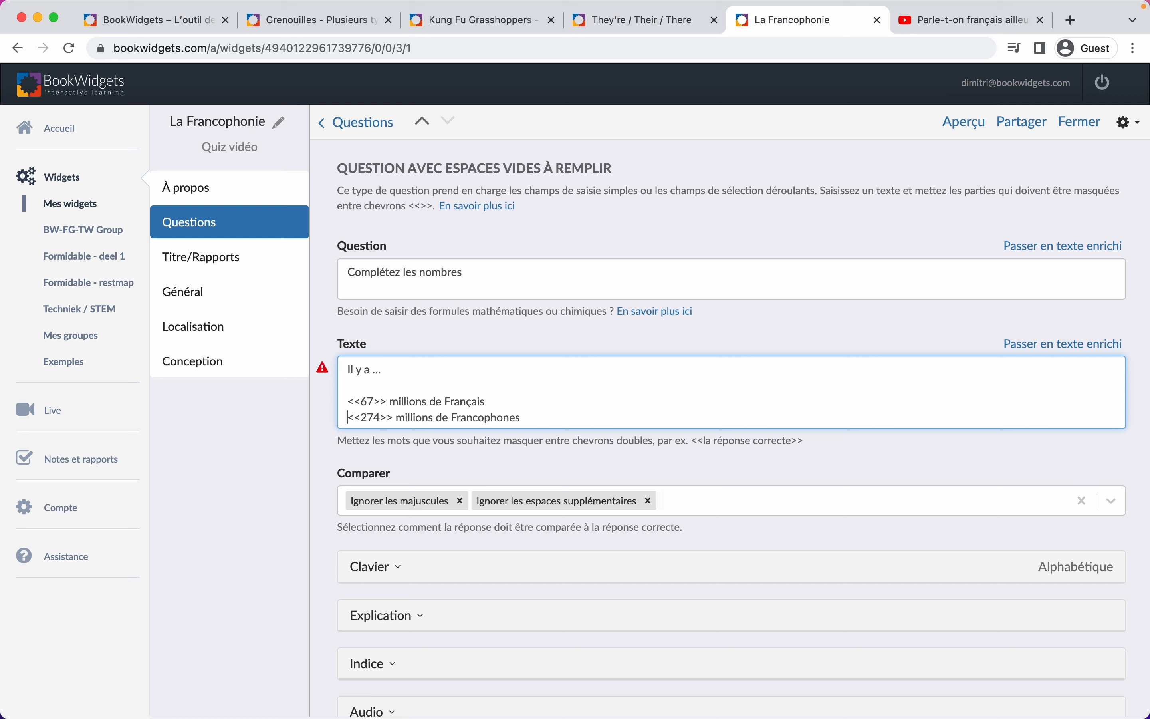
{"action": "left_click", "coordinate": [667, 441]}
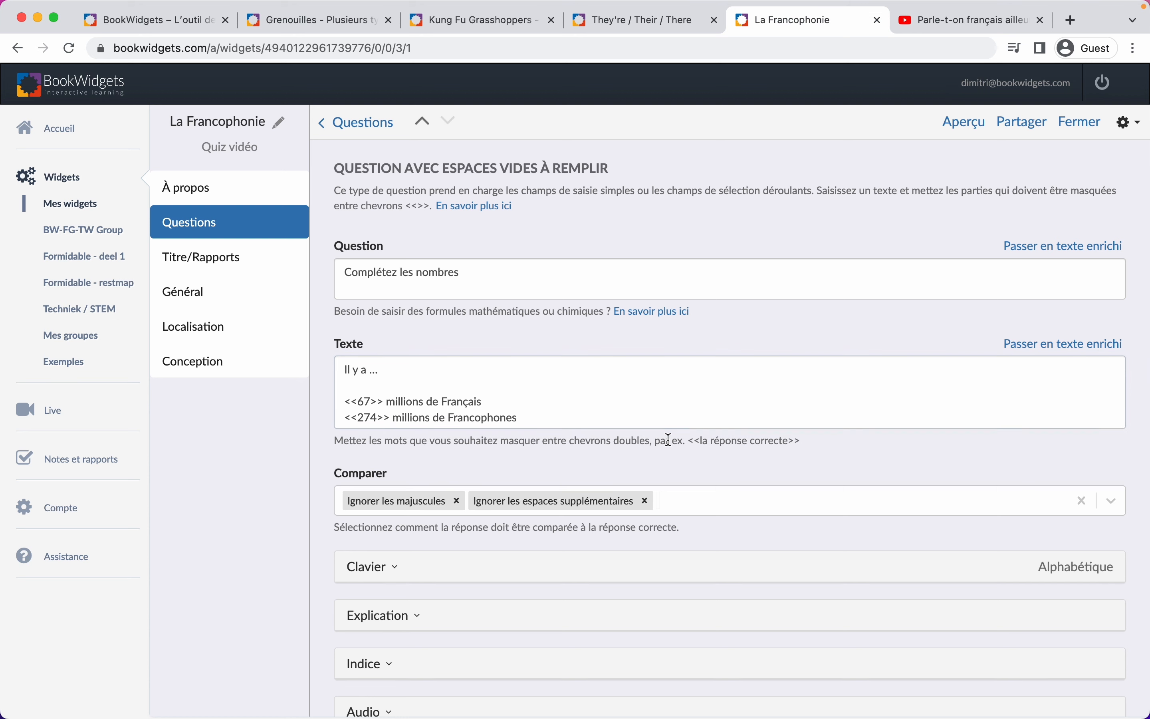
{"action": "left_click_drag", "start_coordinate": [690, 442], "coordinate": [825, 441]}
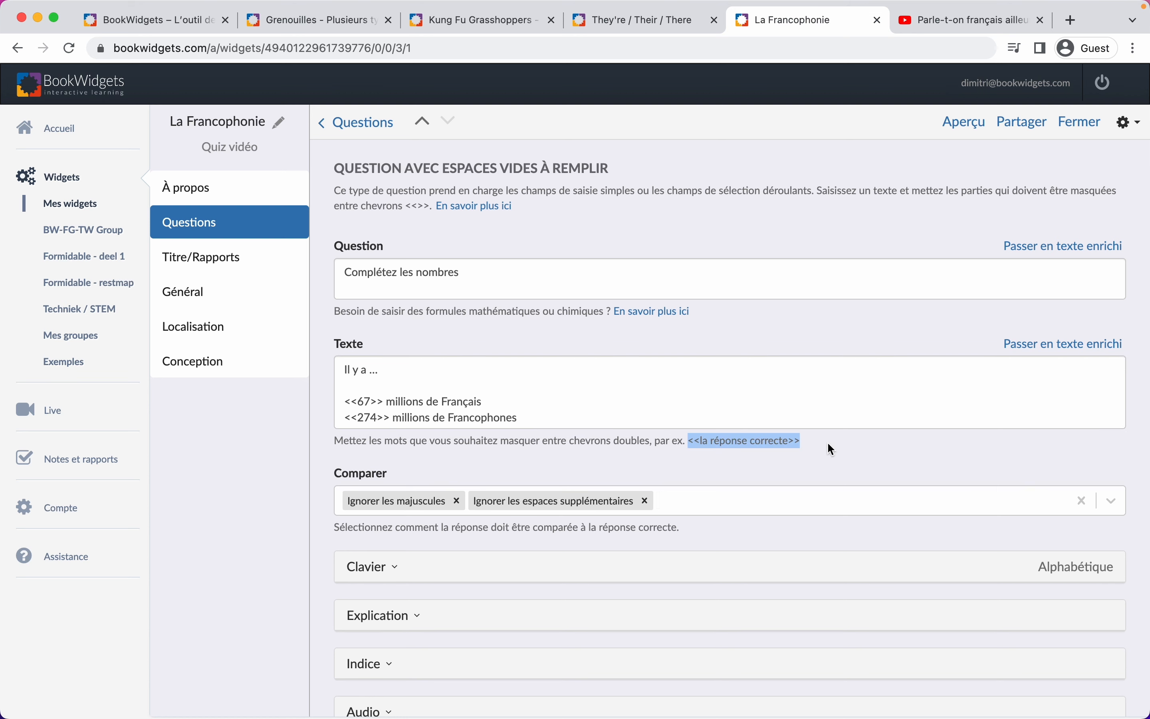
{"action": "left_click", "coordinate": [827, 442]}
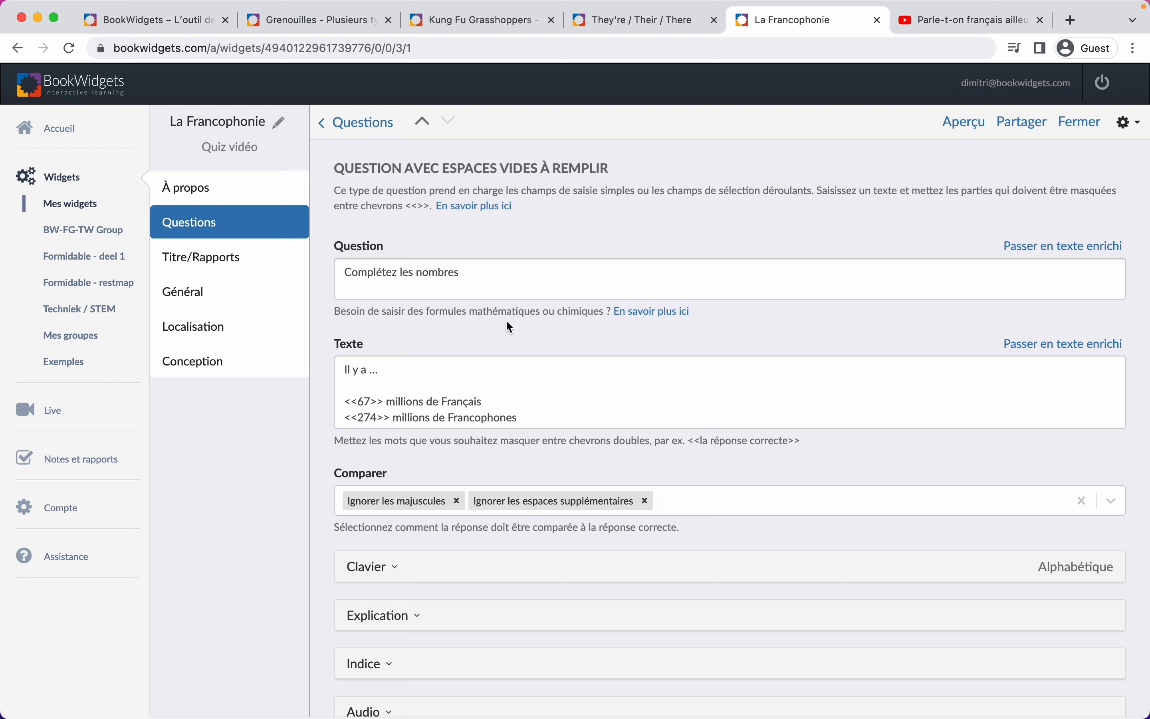
Return to the question list, preview the quiz as a student up to the "Complétez les nombres" question, and close the preview.
{"action": "left_click", "coordinate": [367, 125]}
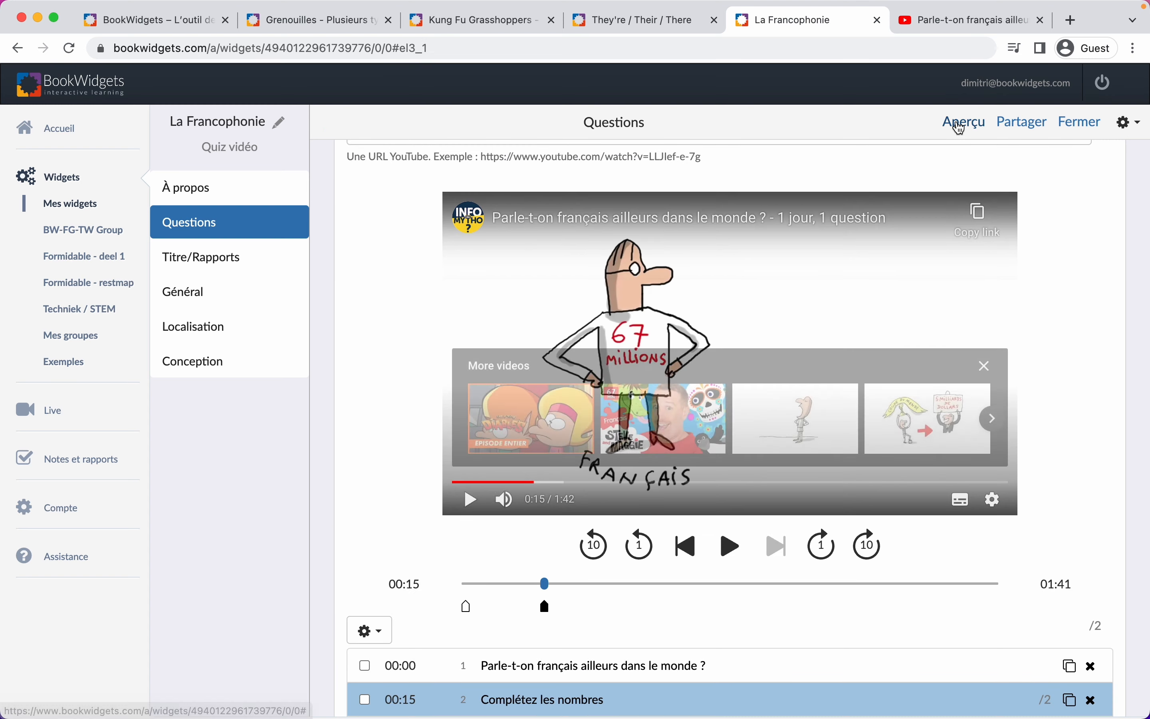
{"action": "left_click", "coordinate": [960, 126]}
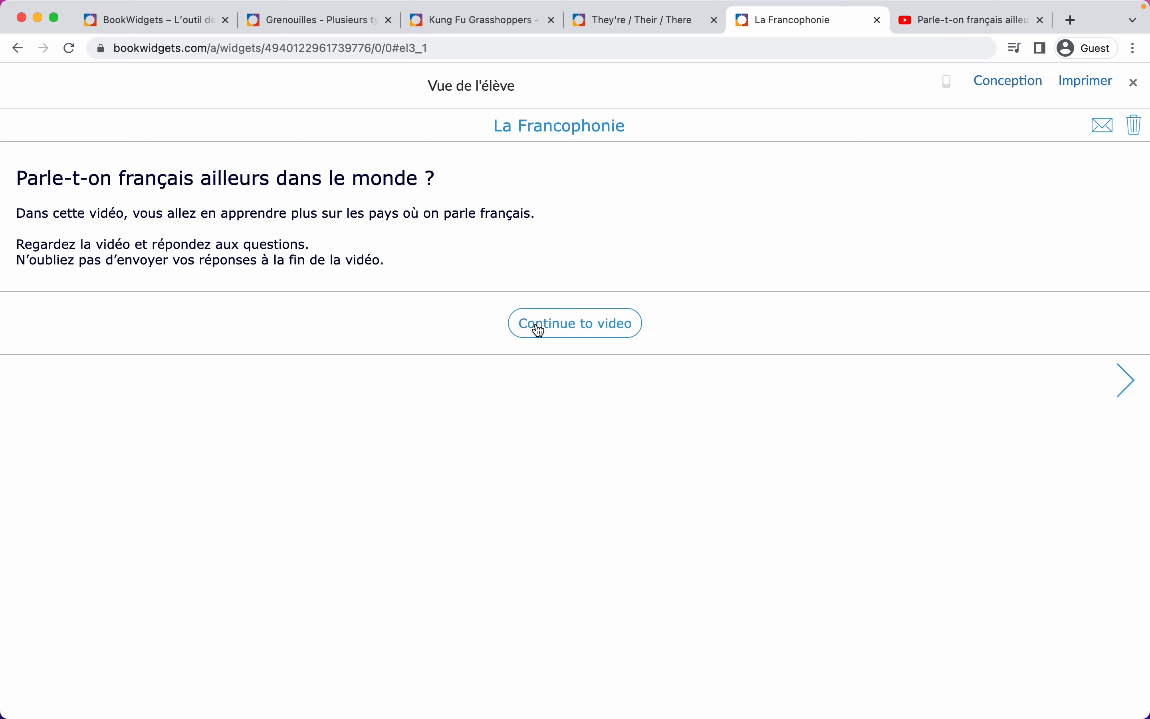
{"action": "left_click", "coordinate": [549, 330]}
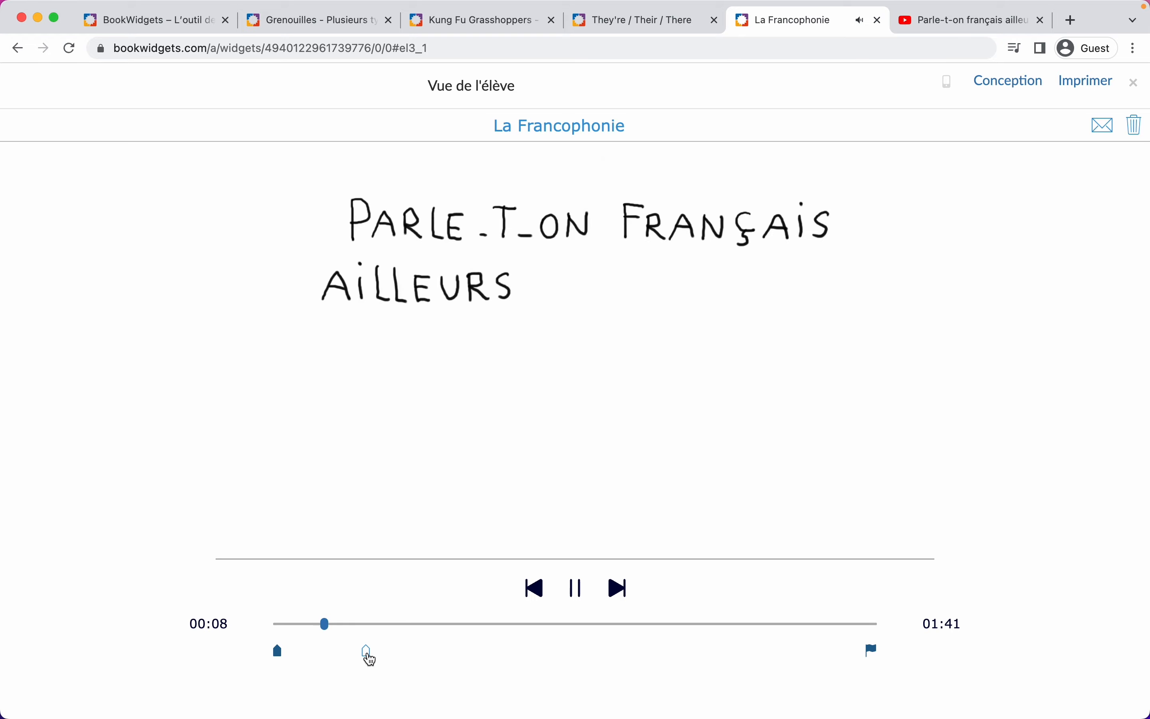
{"action": "left_click", "coordinate": [577, 589]}
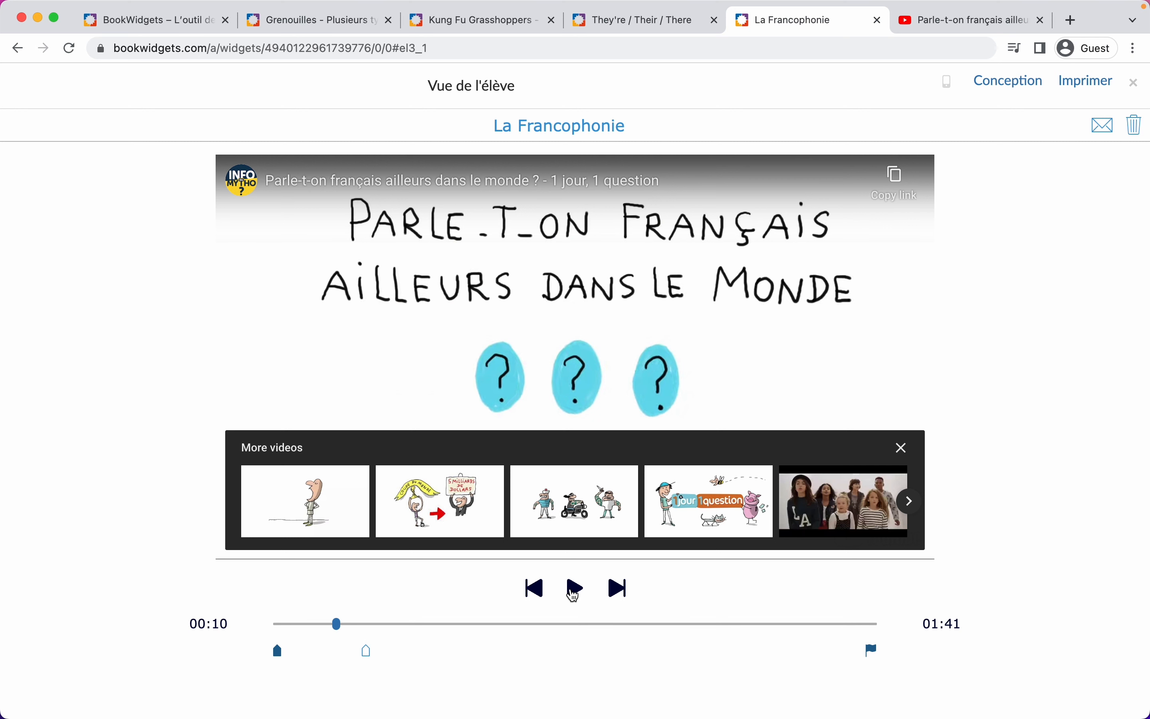
{"action": "left_click", "coordinate": [575, 589]}
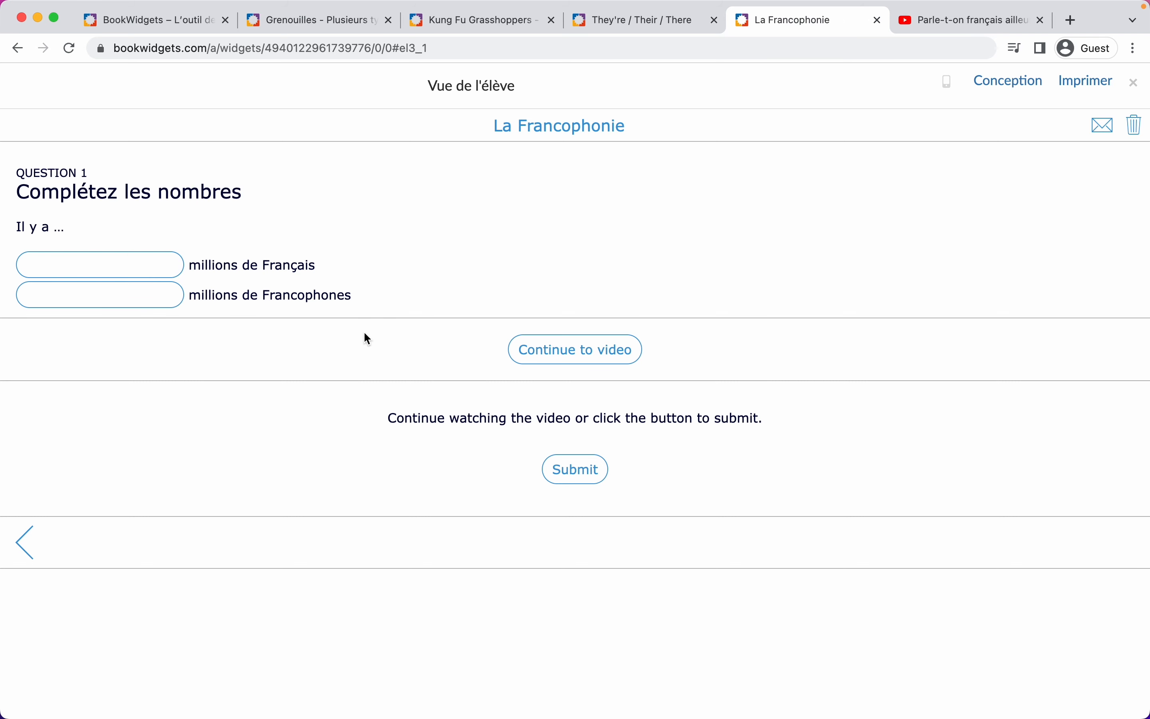
{"action": "left_click", "coordinate": [1135, 85]}
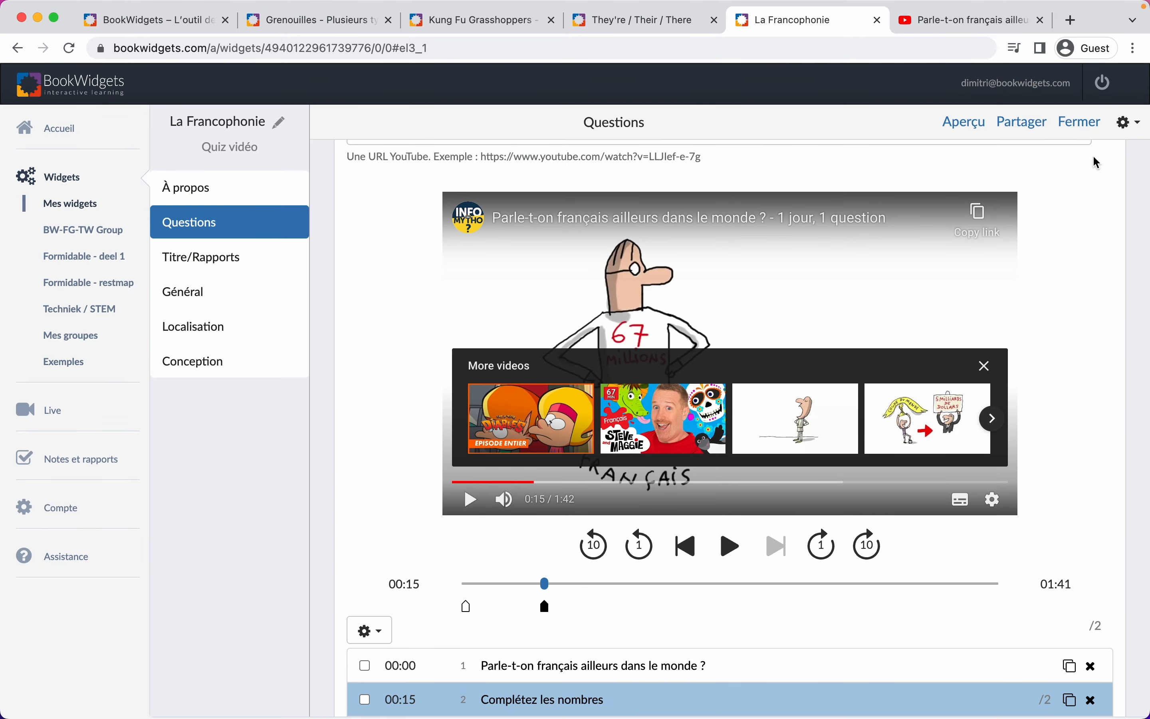
Move the "Complétez les nombres" question to 00:21 in the video.
{"action": "scroll", "coordinate": [1065, 262], "scroll_direction": "down", "scroll_amount": 3}
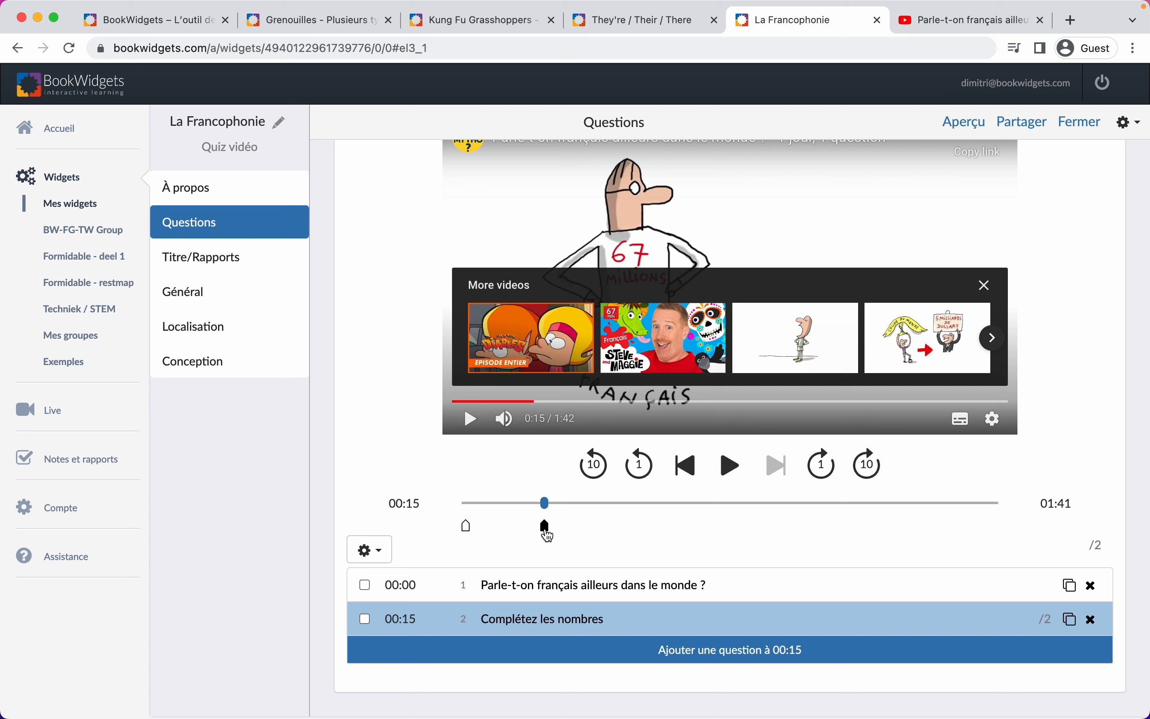
{"action": "left_click_drag", "start_coordinate": [549, 535], "coordinate": [583, 536]}
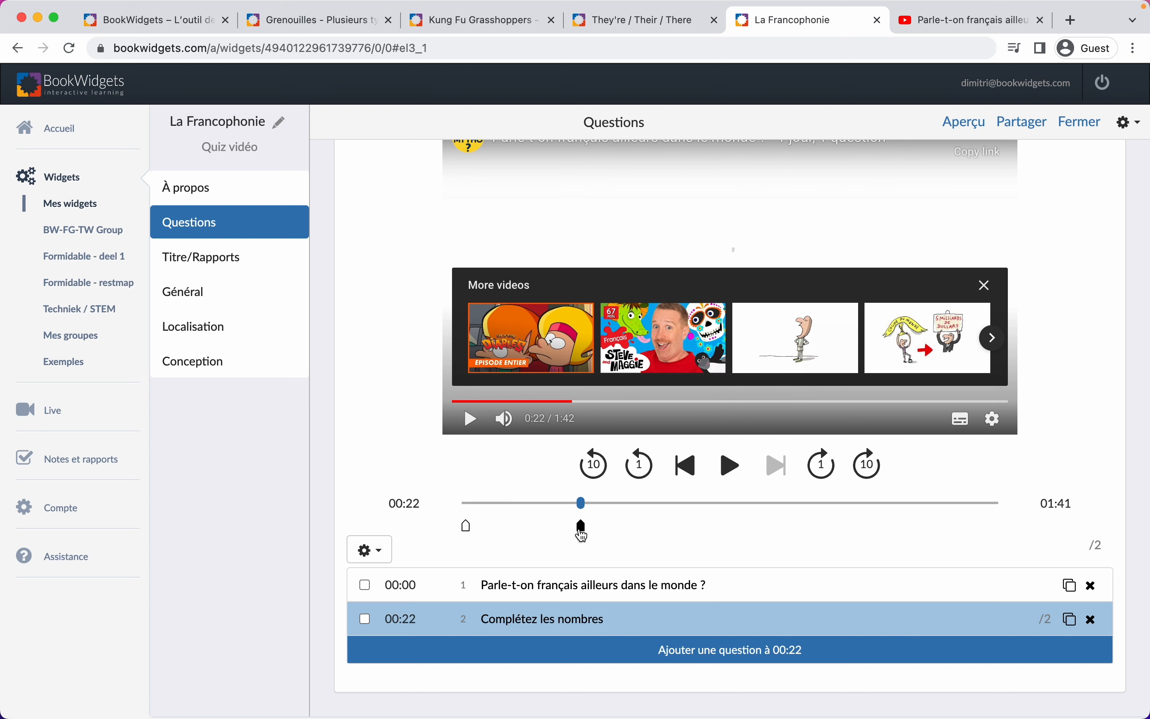
{"action": "left_click", "coordinate": [417, 620]}
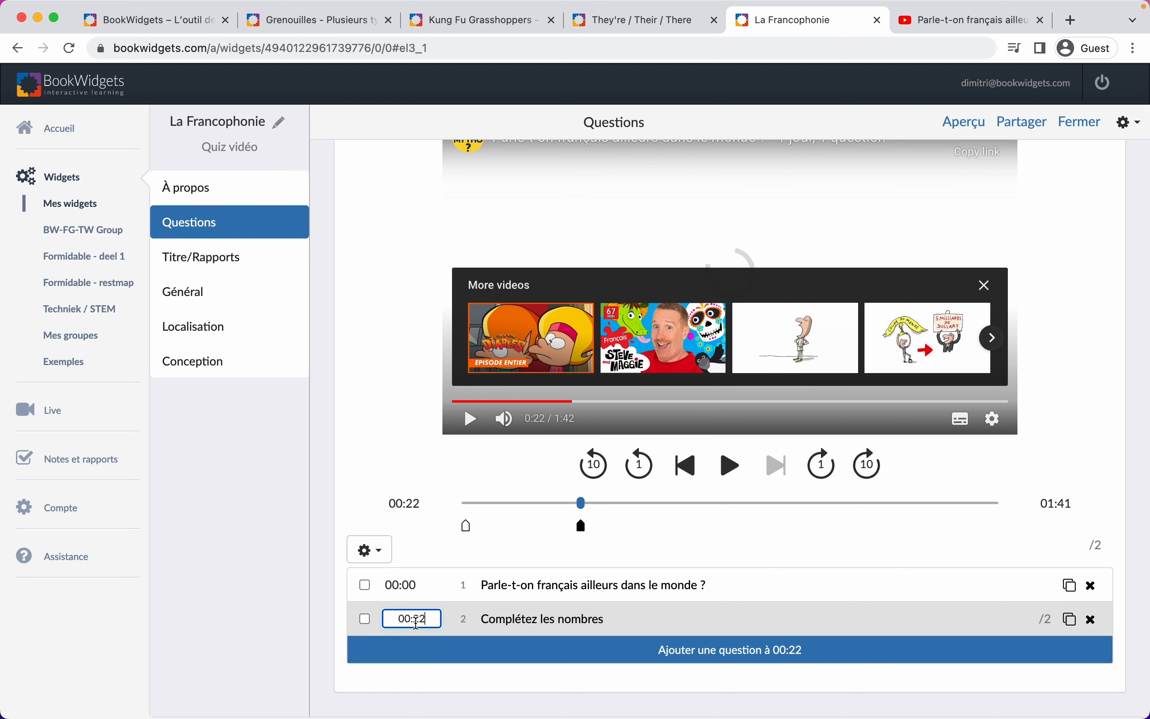
{"action": "key", "text": "BackSpace"}
{"action": "type", "text": "1"}
{"action": "left_click", "coordinate": [478, 557]}
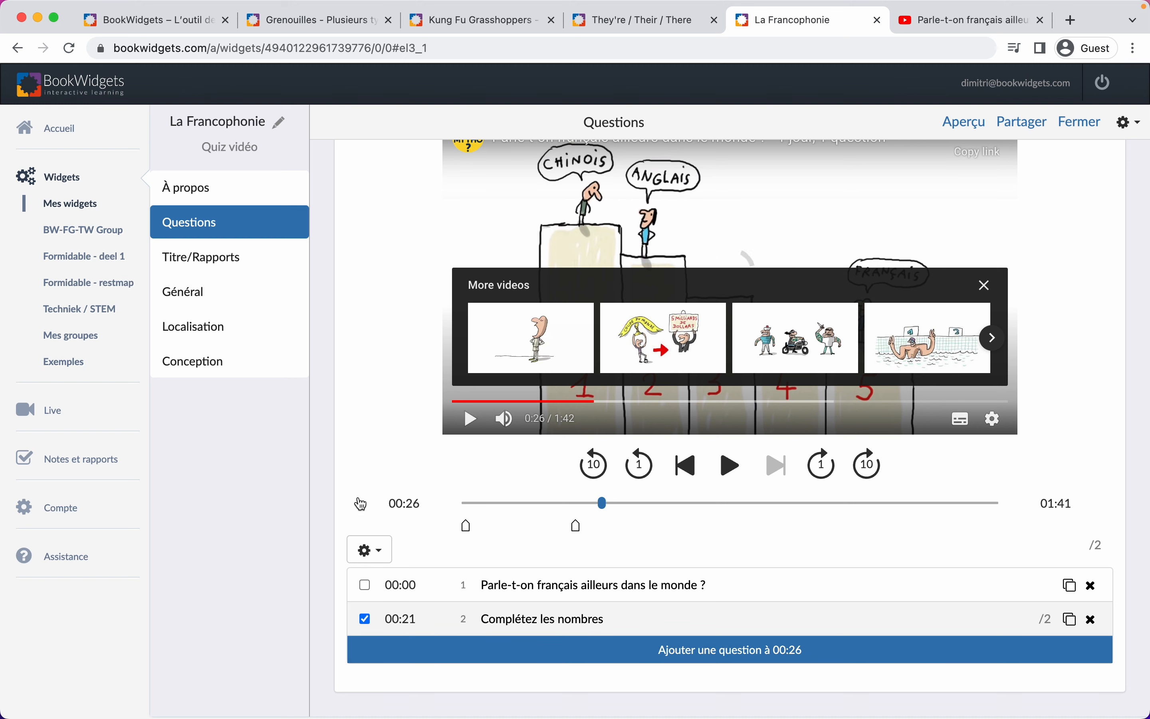
Dismiss the suggested videos covering the paused video.
{"action": "scroll", "coordinate": [361, 504], "scroll_direction": "up", "scroll_amount": 2}
{"action": "scroll", "coordinate": [361, 503], "scroll_direction": "up", "scroll_amount": 1}
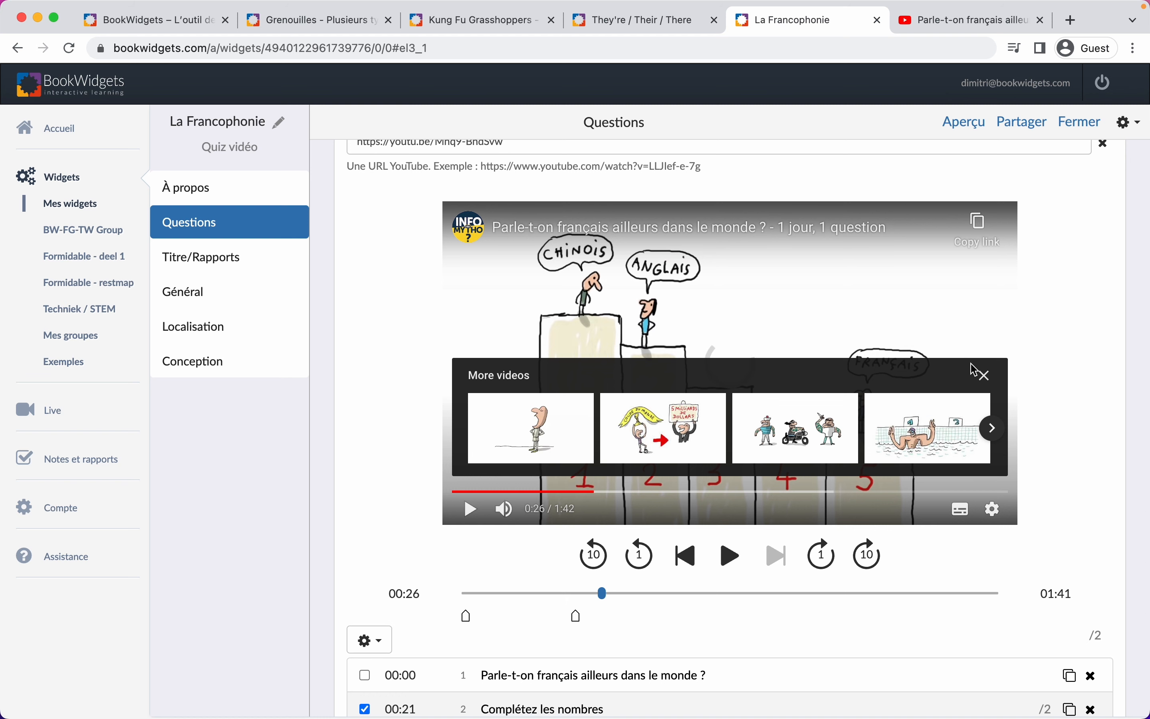
{"action": "left_click", "coordinate": [992, 379]}
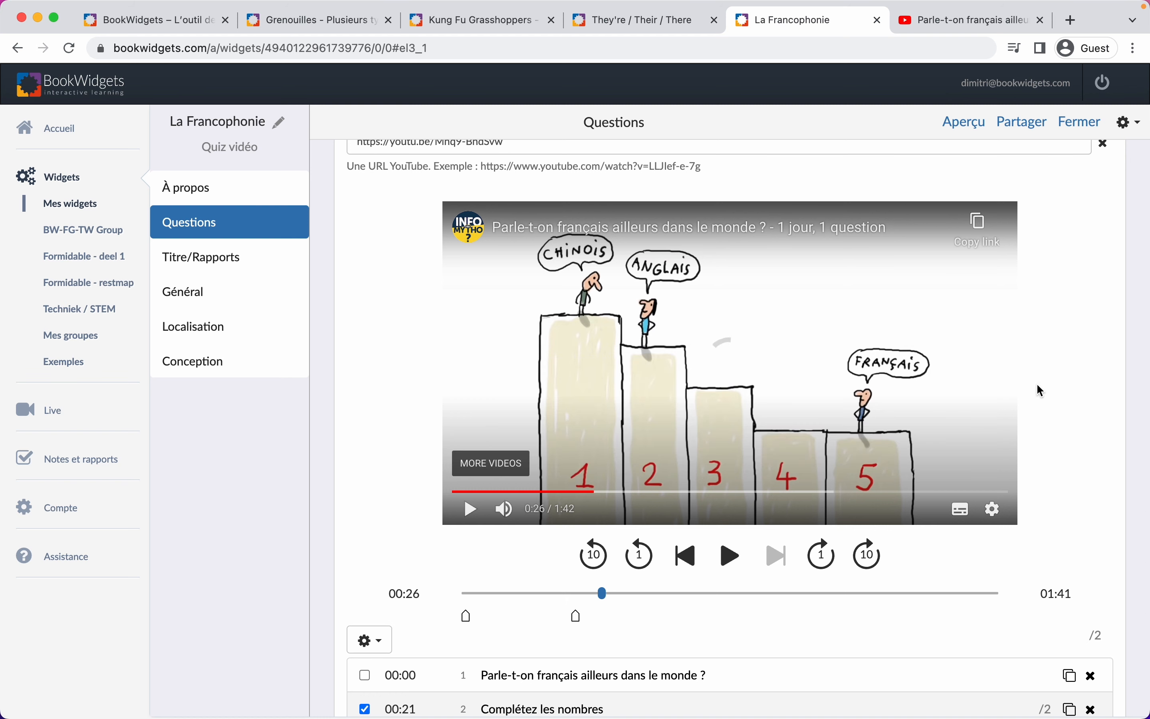
Import all four questions from the existing widget "Parle-t-on français ailleurs dans le monde ?" without clearing the current ones.
{"action": "scroll", "coordinate": [1062, 336], "scroll_direction": "up", "scroll_amount": 5}
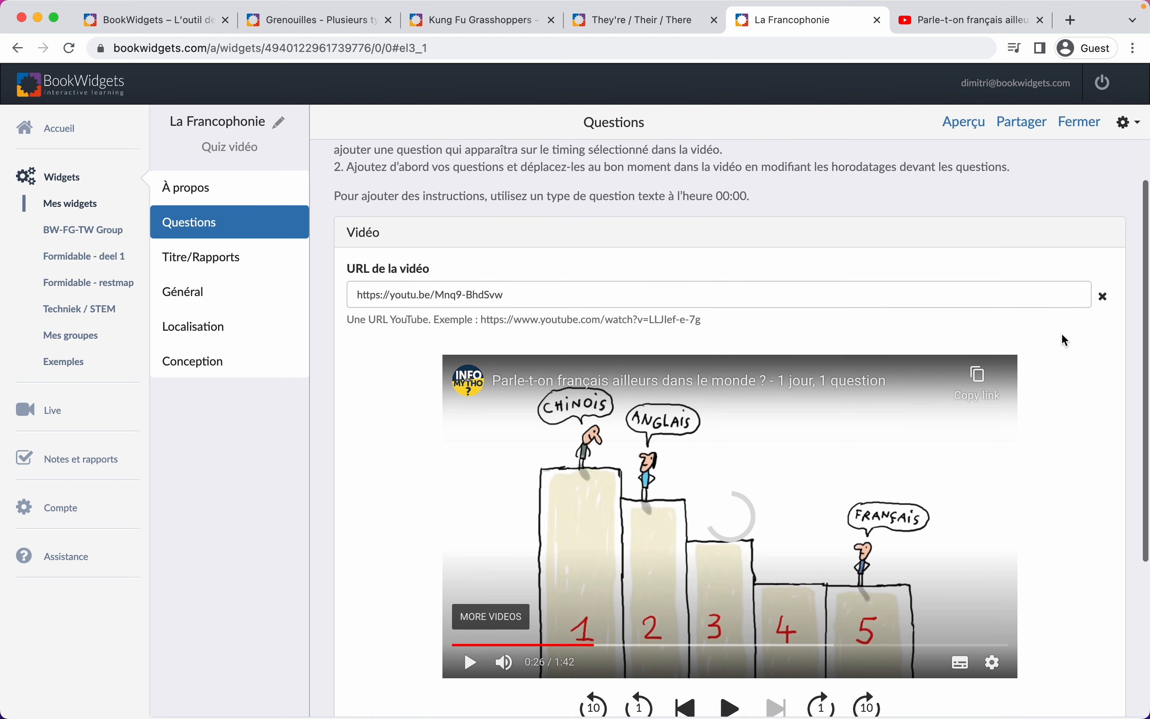
{"action": "scroll", "coordinate": [1063, 336], "scroll_direction": "up", "scroll_amount": 1}
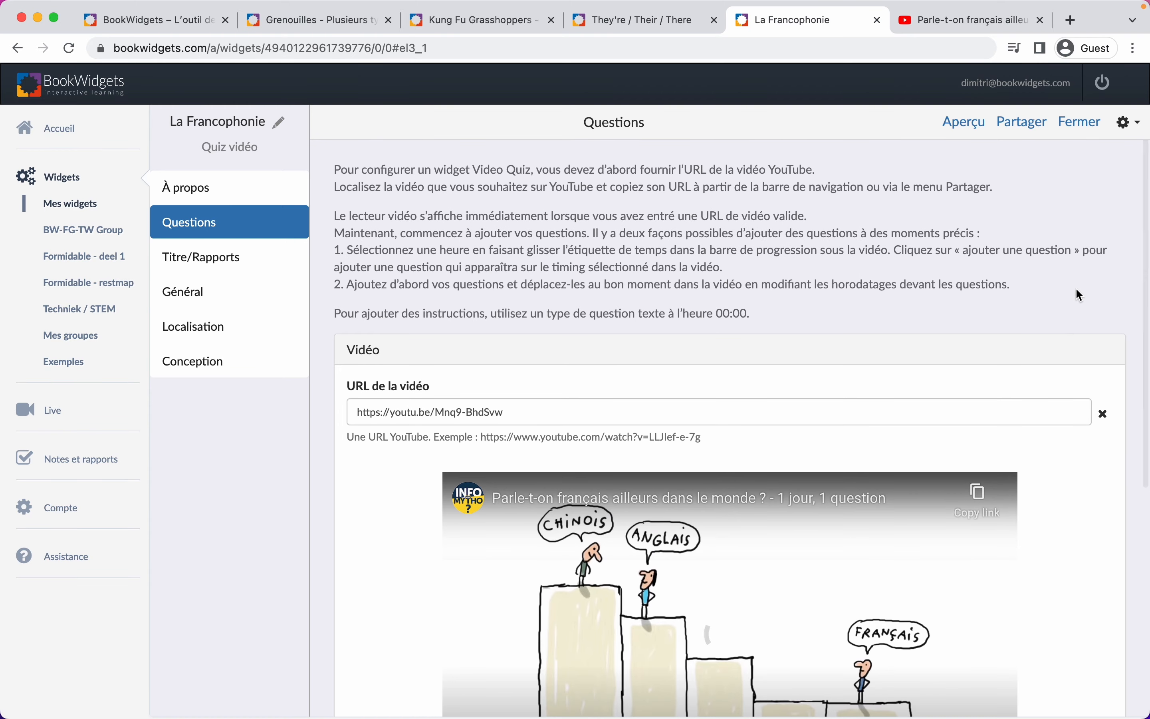
{"action": "left_click", "coordinate": [1138, 124]}
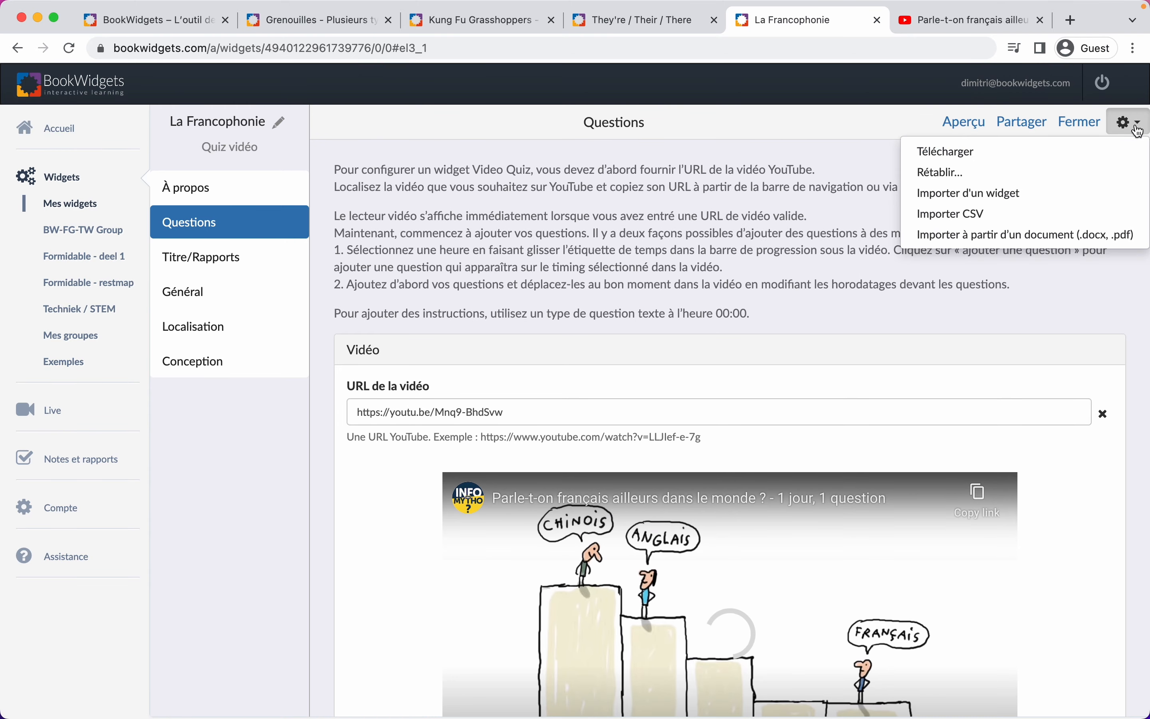
{"action": "left_click", "coordinate": [1057, 199]}
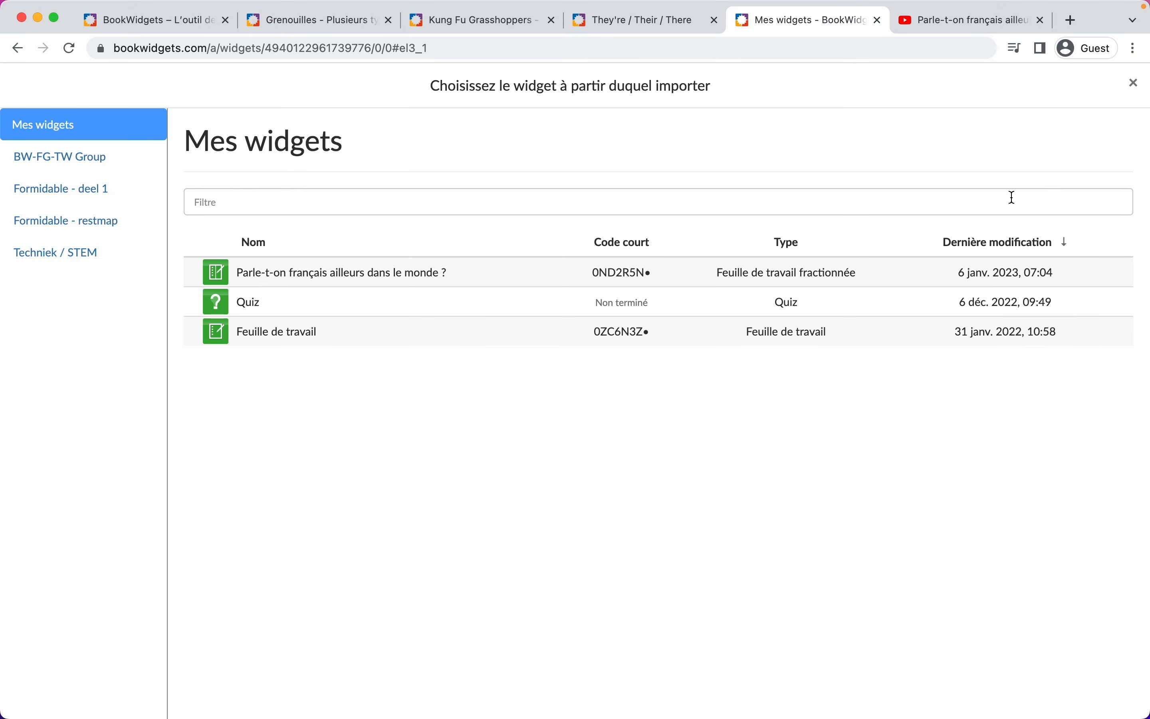
{"action": "left_click", "coordinate": [492, 281]}
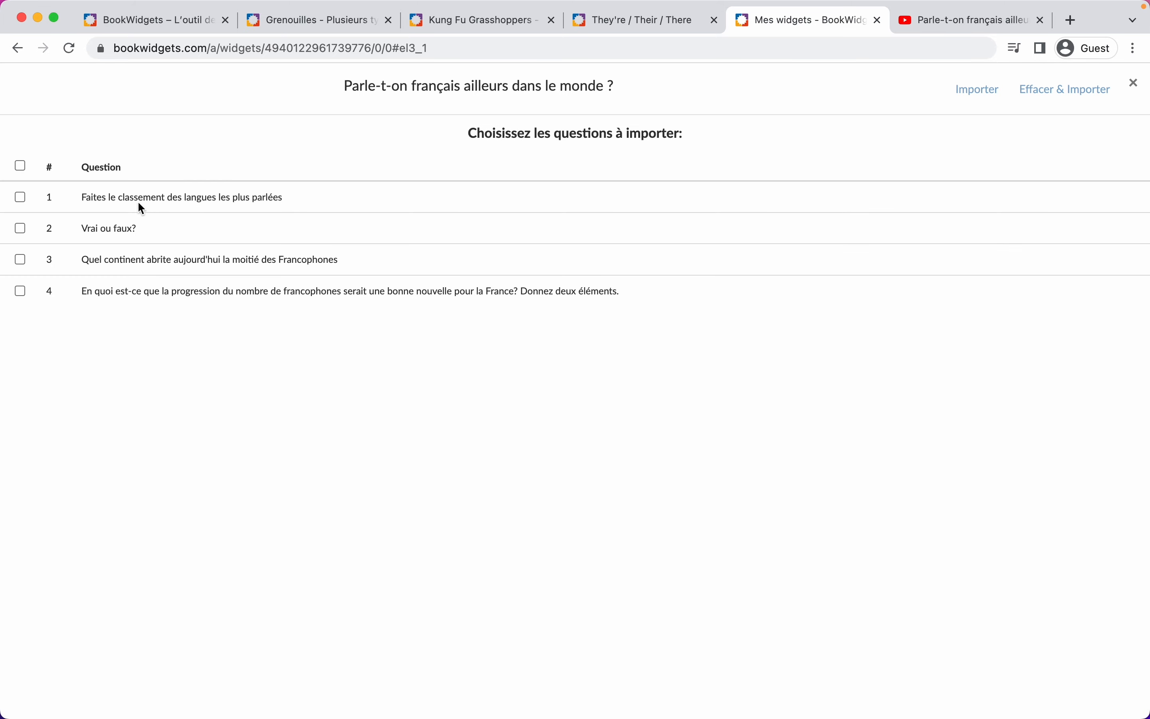
{"action": "left_click", "coordinate": [22, 167]}
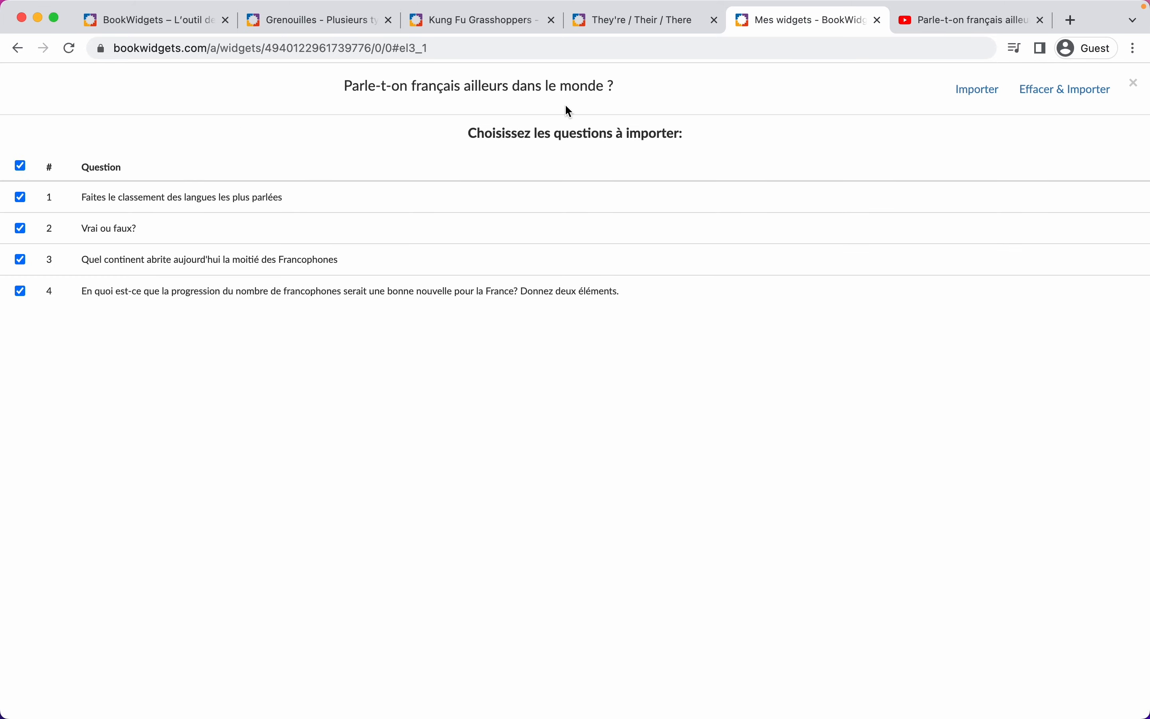
{"action": "left_click", "coordinate": [981, 93]}
Set the "Faites le classement des langues les plus parlées" question to 00:34 and place "Vrai ou faux?" directly after it.
{"action": "scroll", "coordinate": [1078, 211], "scroll_direction": "down", "scroll_amount": 3}
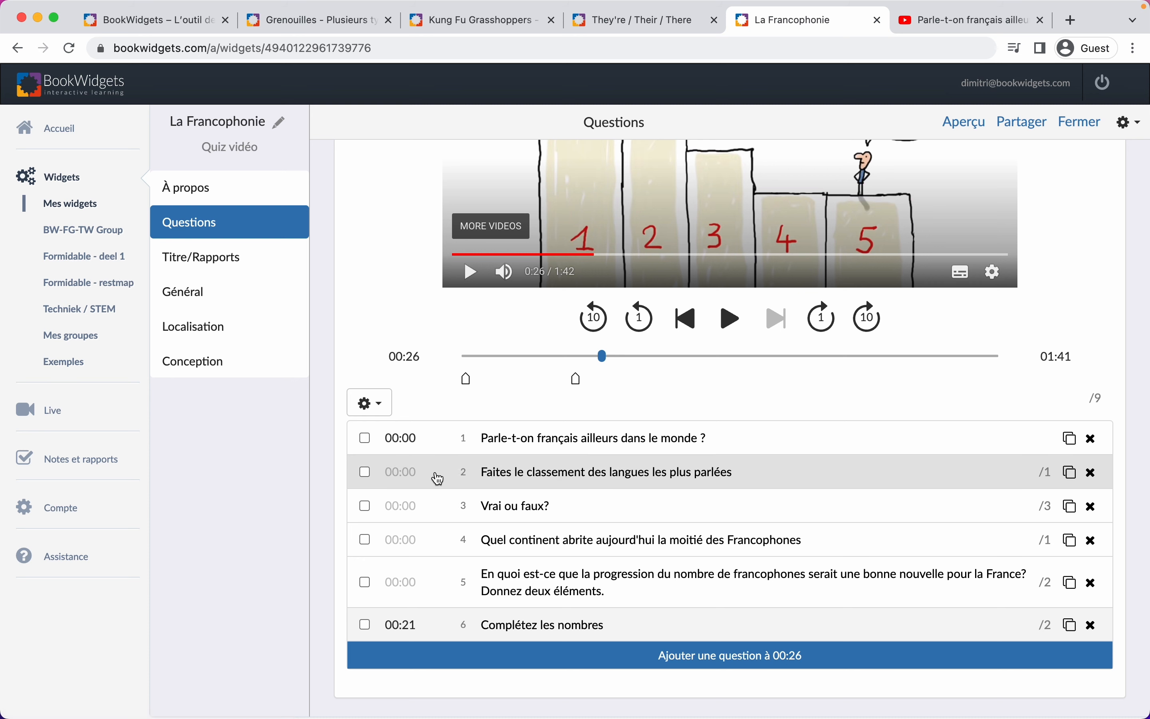
{"action": "left_click", "coordinate": [409, 475]}
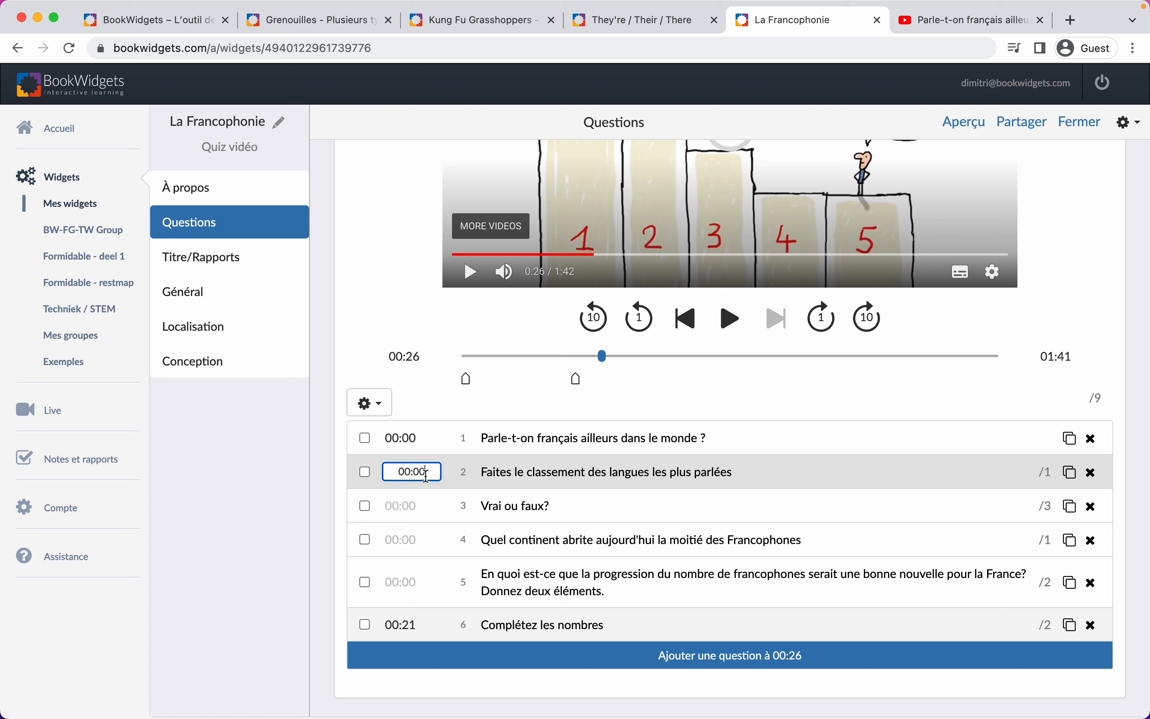
{"action": "key", "text": "BackSpace"}
{"action": "type", "text": "34"}
{"action": "left_click", "coordinate": [429, 406]}
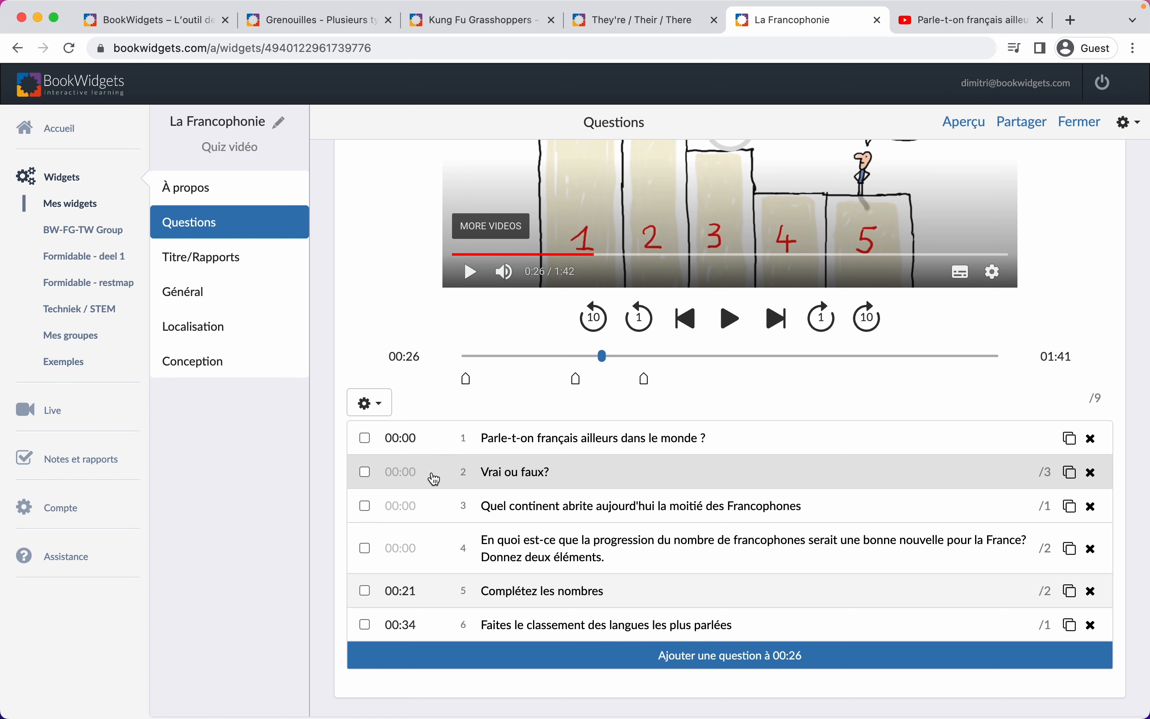
{"action": "left_click_drag", "start_coordinate": [442, 478], "coordinate": [427, 634]}
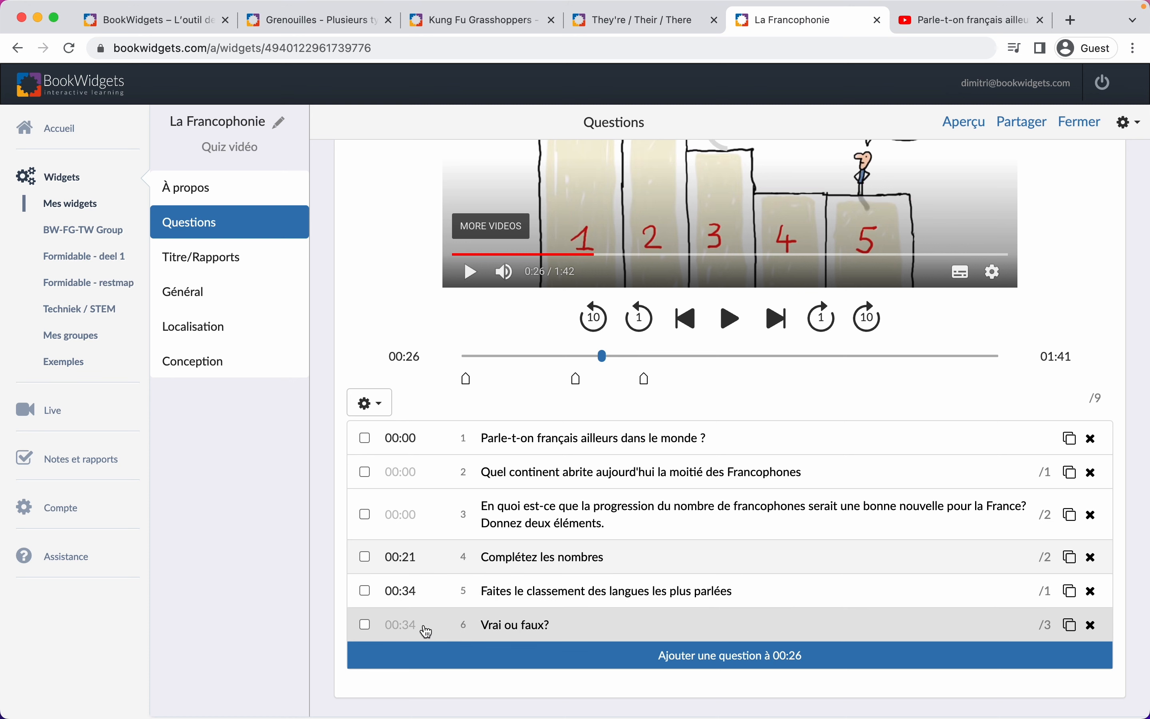
Set the time of the question "Quel continent abrite aujourd'hui la moitié des Francophones" to 01:01.
{"action": "left_click", "coordinate": [415, 472]}
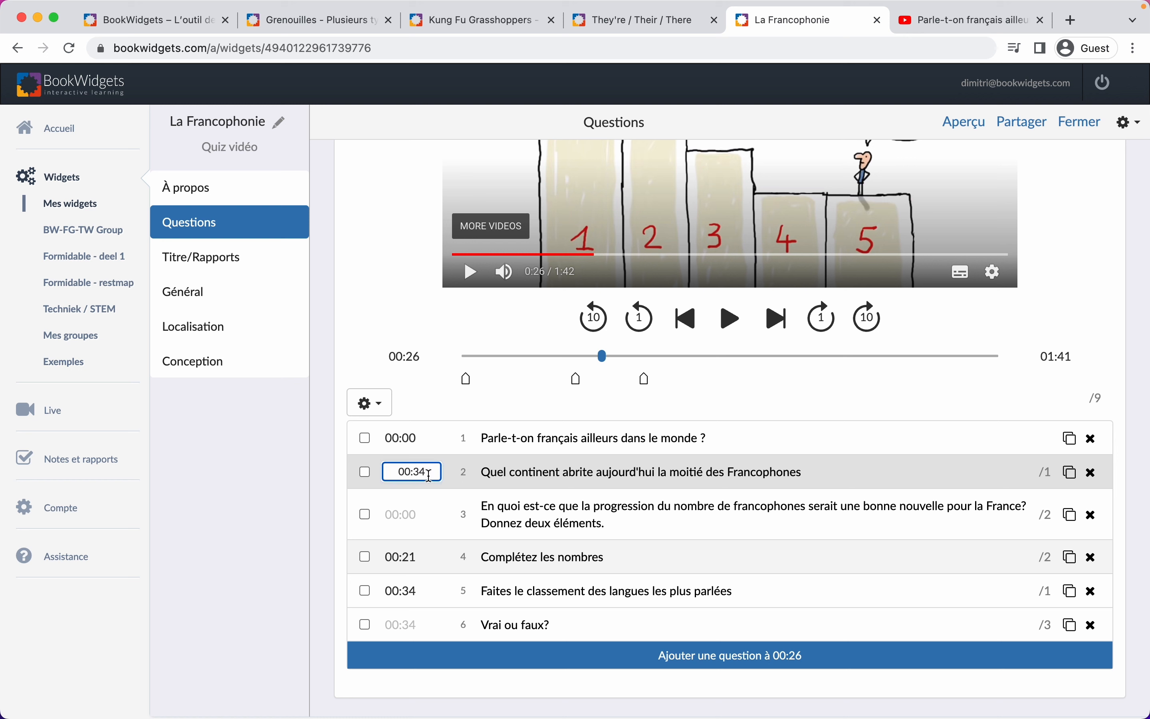
{"action": "key", "text": "BackSpace"}
{"action": "key", "text": "BackSpace"}
{"action": "key", "text": "BackSpace"}
{"action": "type", "text": "1:01"}
{"action": "key", "text": "Return"}
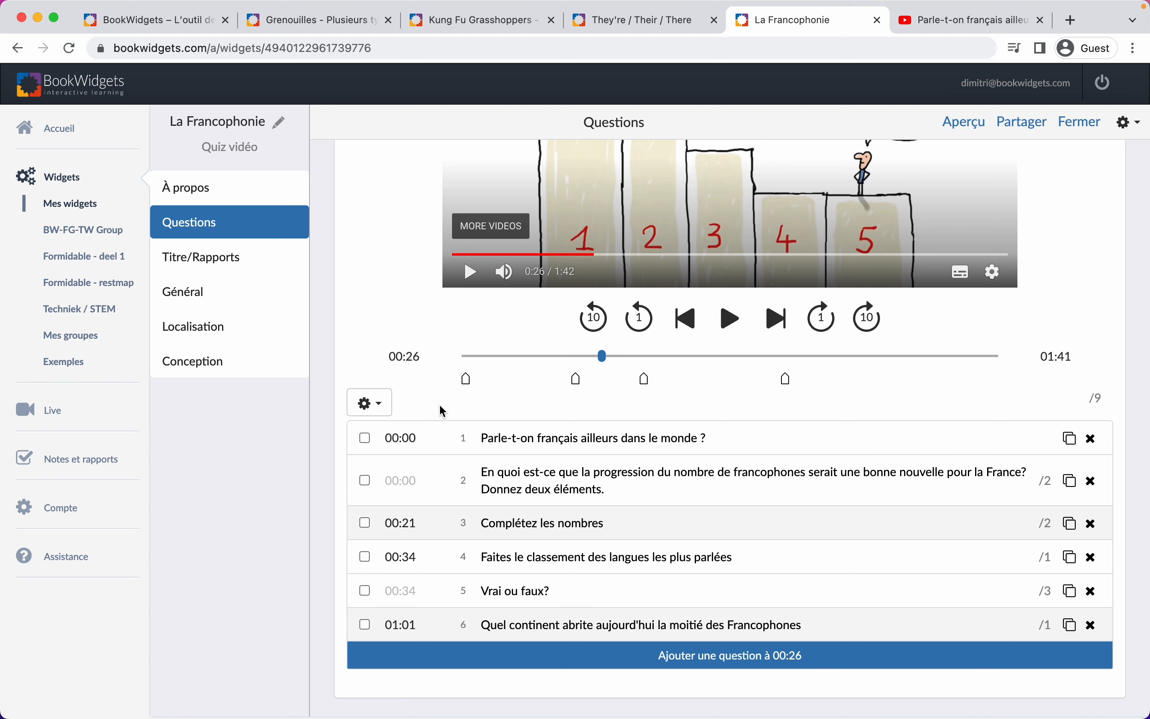
Set the time of the "En quoi est-ce que la progression du nombre de francophones..." question to 01:36.
{"action": "left_click", "coordinate": [414, 492]}
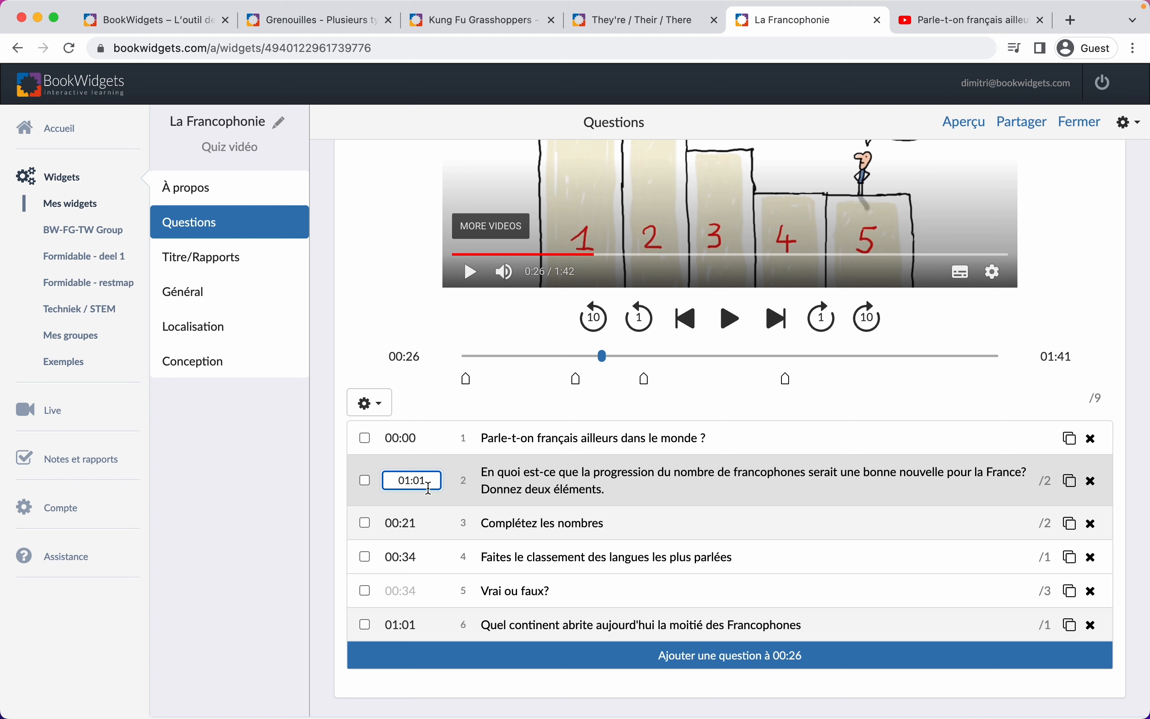
{"action": "key", "text": "BackSpace"}
{"action": "key", "text": "BackSpace"}
{"action": "type", "text": "36"}
{"action": "key", "text": "Return"}
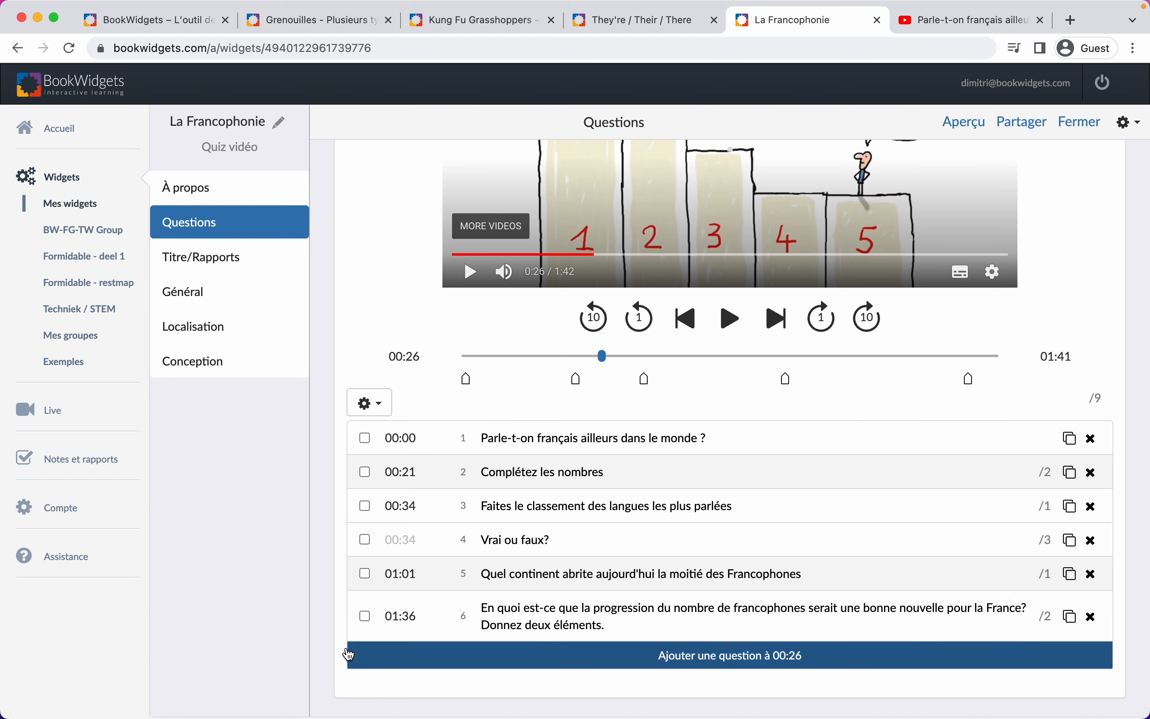
Preview the quiz as a student, skip the video to about 00:33 and examine the two questions shown together at 00:34.
{"action": "left_click", "coordinate": [964, 122]}
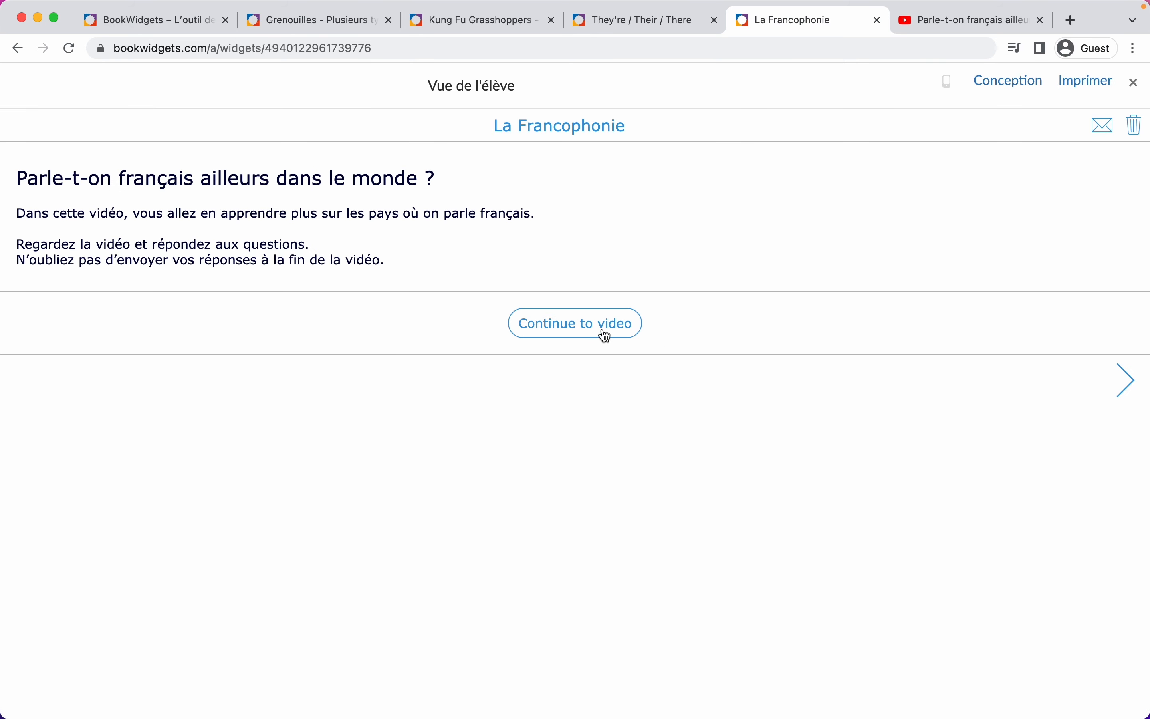
{"action": "left_click", "coordinate": [603, 332]}
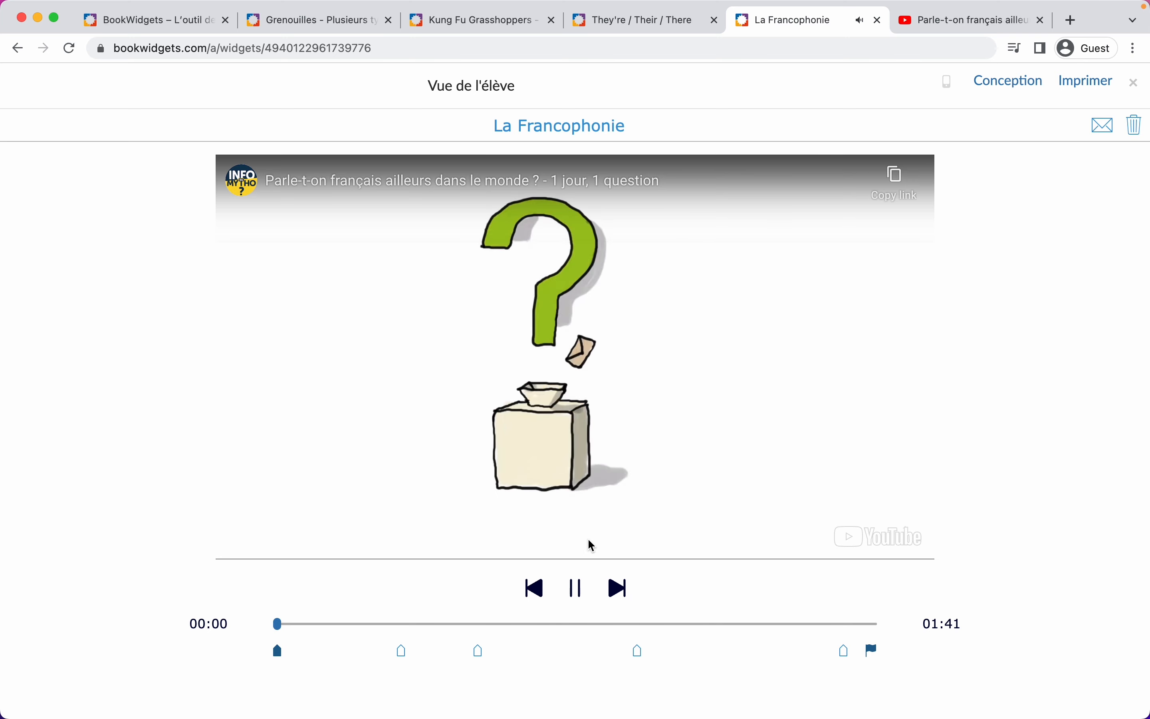
{"action": "left_click", "coordinate": [468, 626]}
{"action": "left_click", "coordinate": [579, 594]}
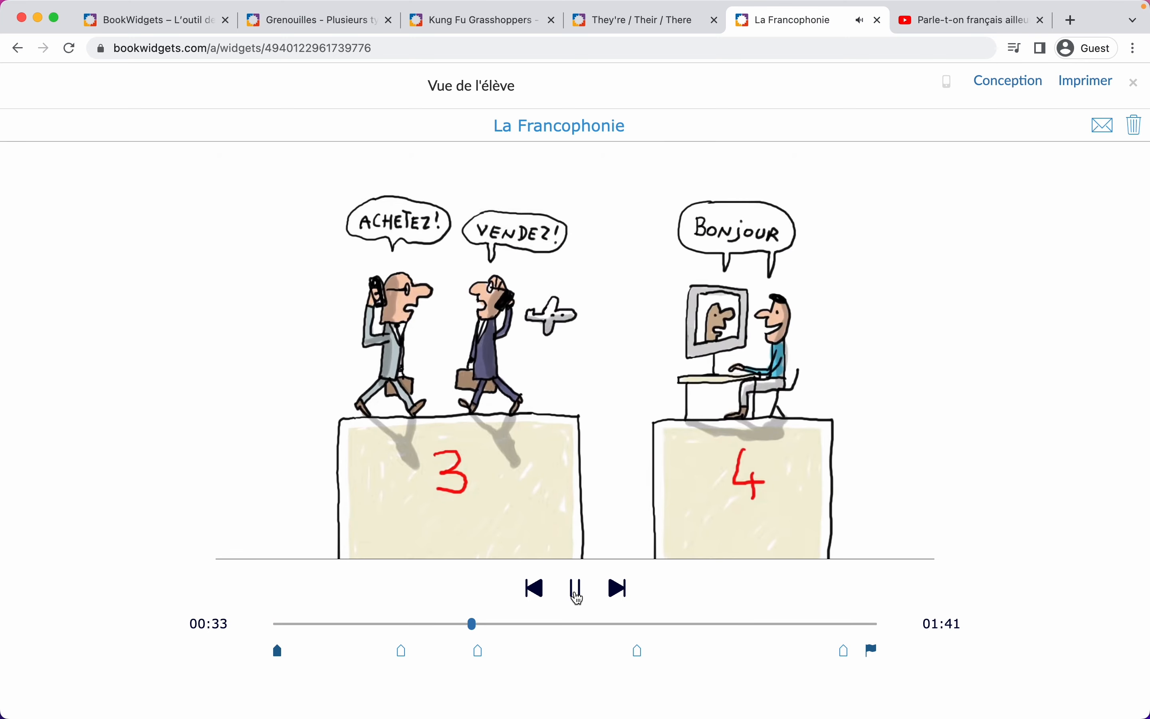
{"action": "scroll", "coordinate": [519, 550], "scroll_direction": "down", "scroll_amount": 4}
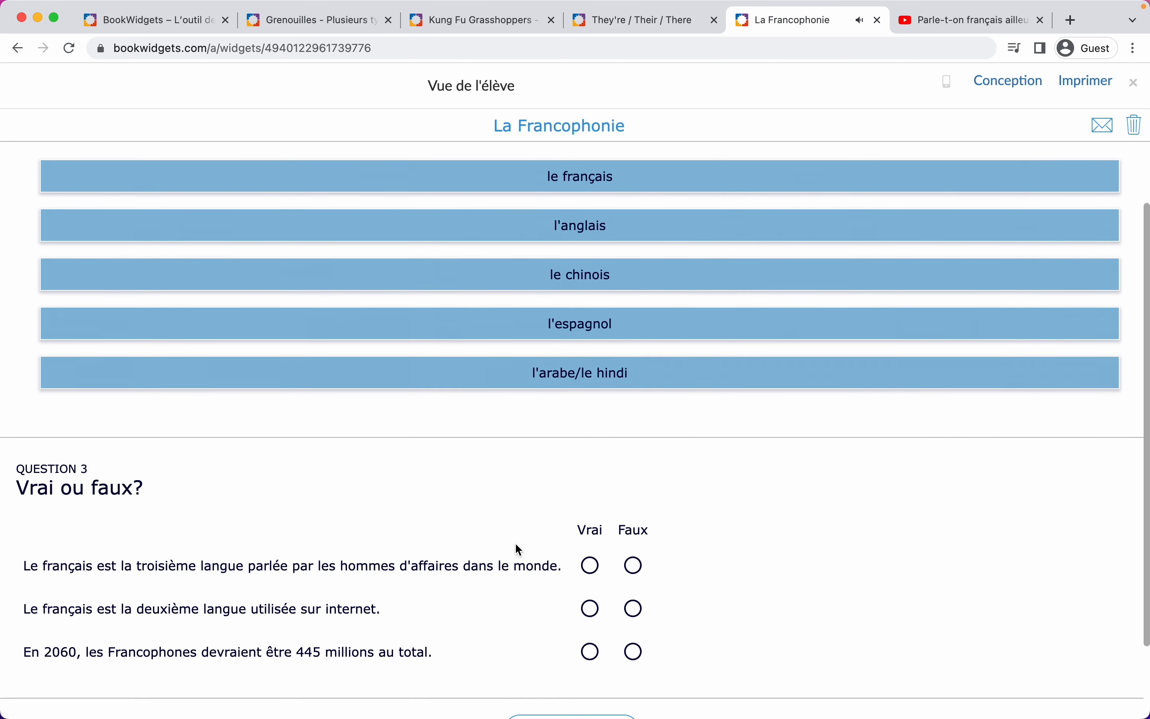
{"action": "scroll", "coordinate": [516, 544], "scroll_direction": "up", "scroll_amount": 4}
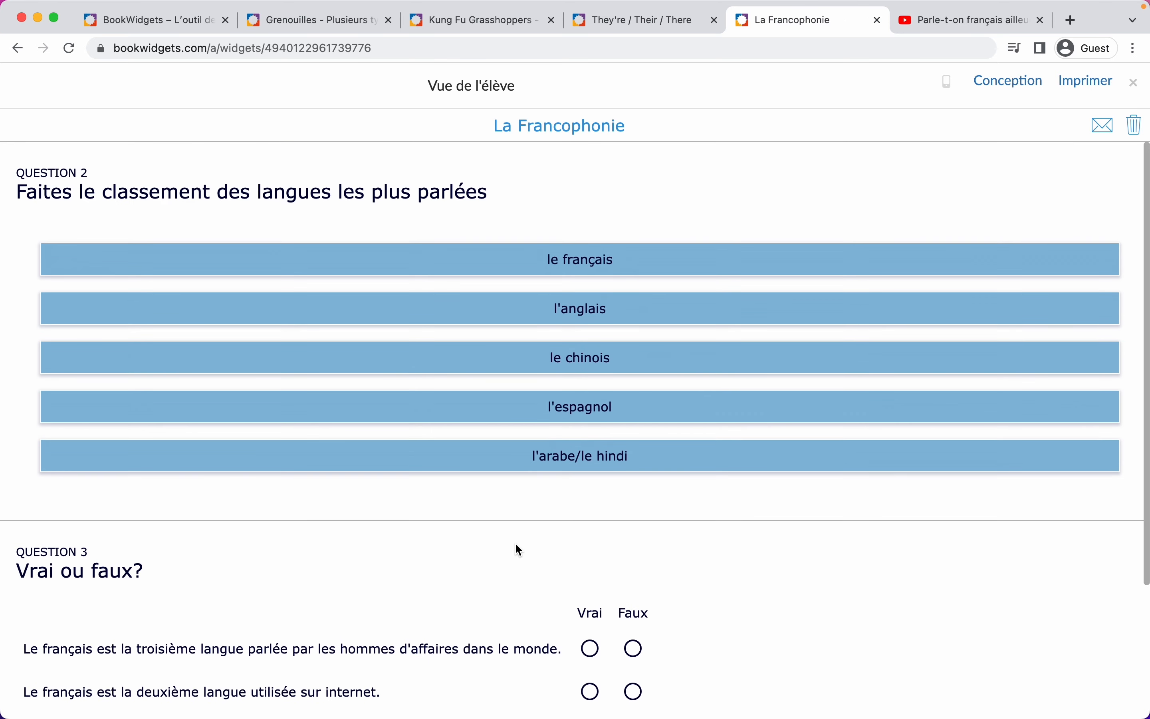
{"action": "scroll", "coordinate": [516, 545], "scroll_direction": "down", "scroll_amount": 4}
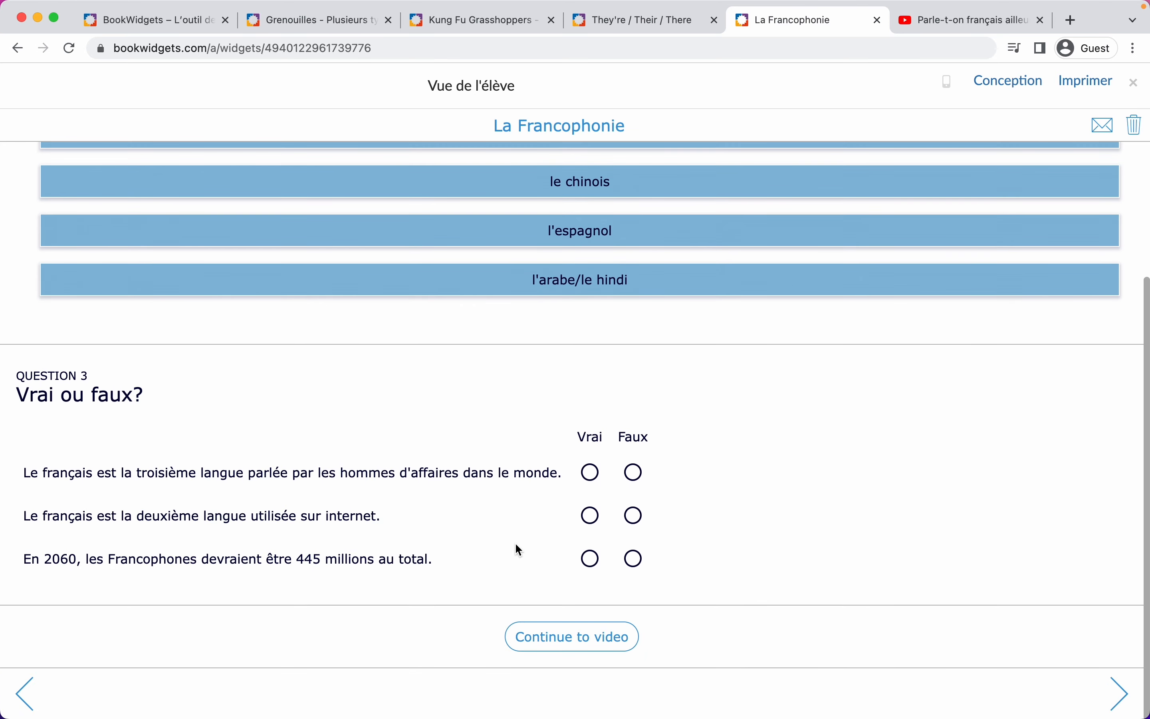
Continue from the 00:34 questions to the video in the student preview, pause playback and close the preview.
{"action": "left_click", "coordinate": [529, 642]}
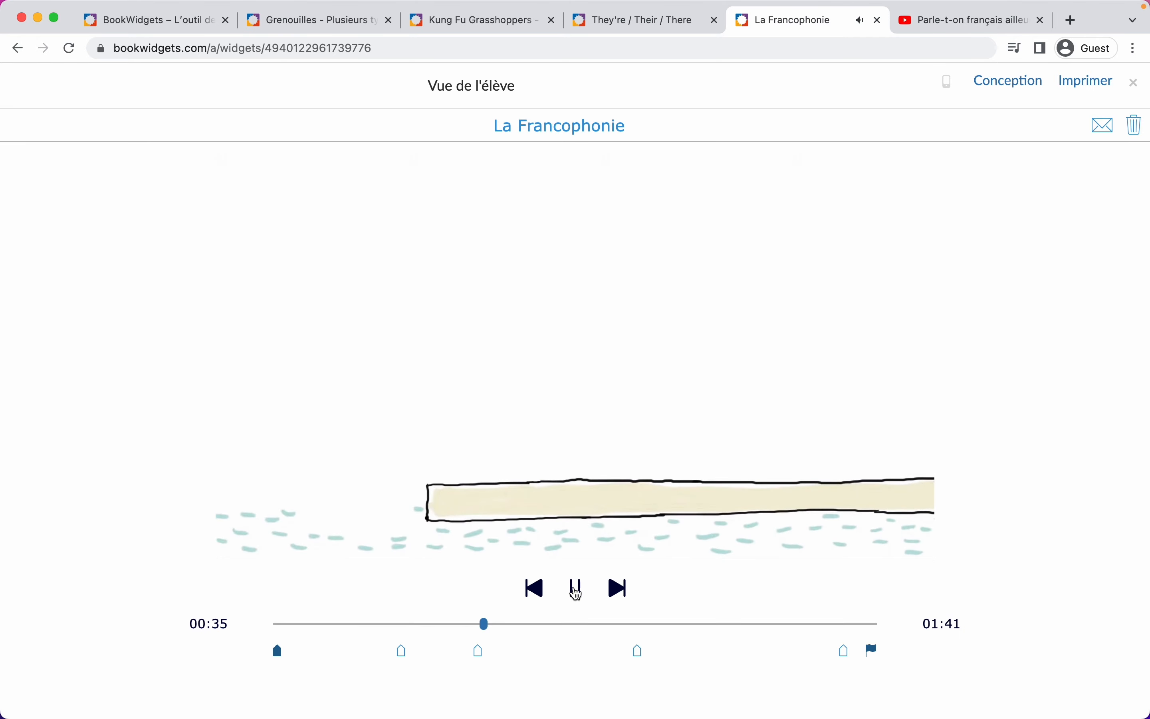
{"action": "left_click", "coordinate": [576, 589]}
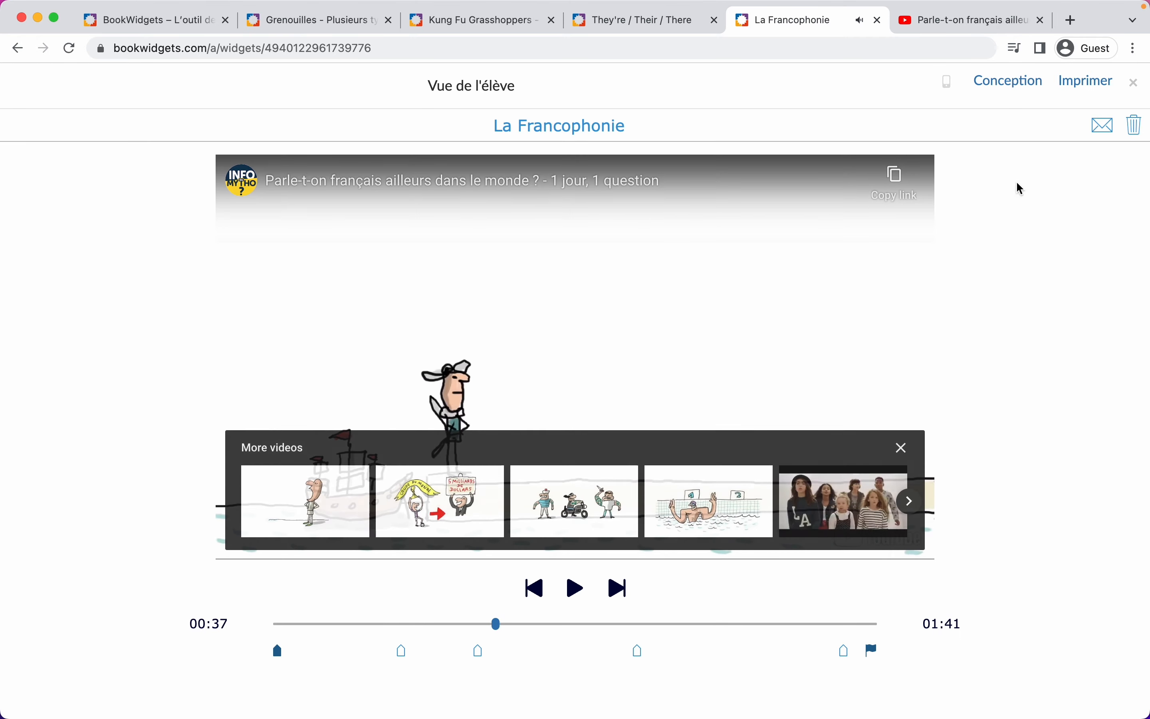
{"action": "left_click", "coordinate": [1137, 86]}
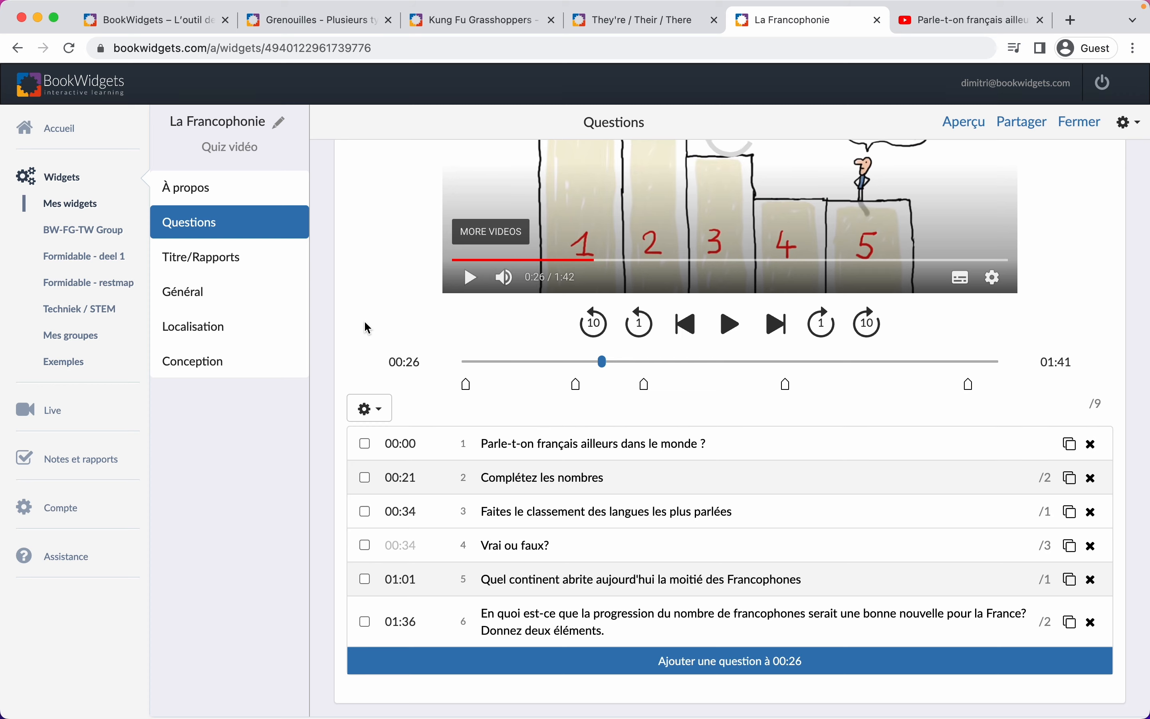
Review the quiz's Titre/Rapports settings and the general "Options de correction et de notation".
{"action": "scroll", "coordinate": [366, 325], "scroll_direction": "up", "scroll_amount": 4}
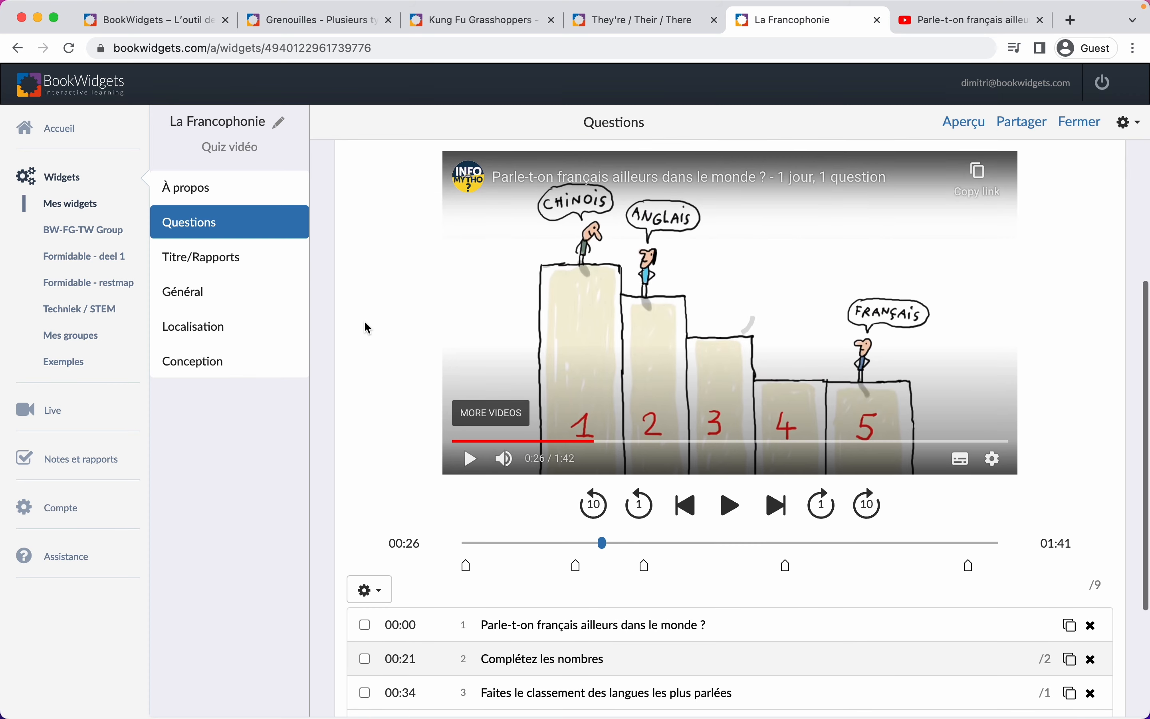
{"action": "left_click", "coordinate": [237, 266]}
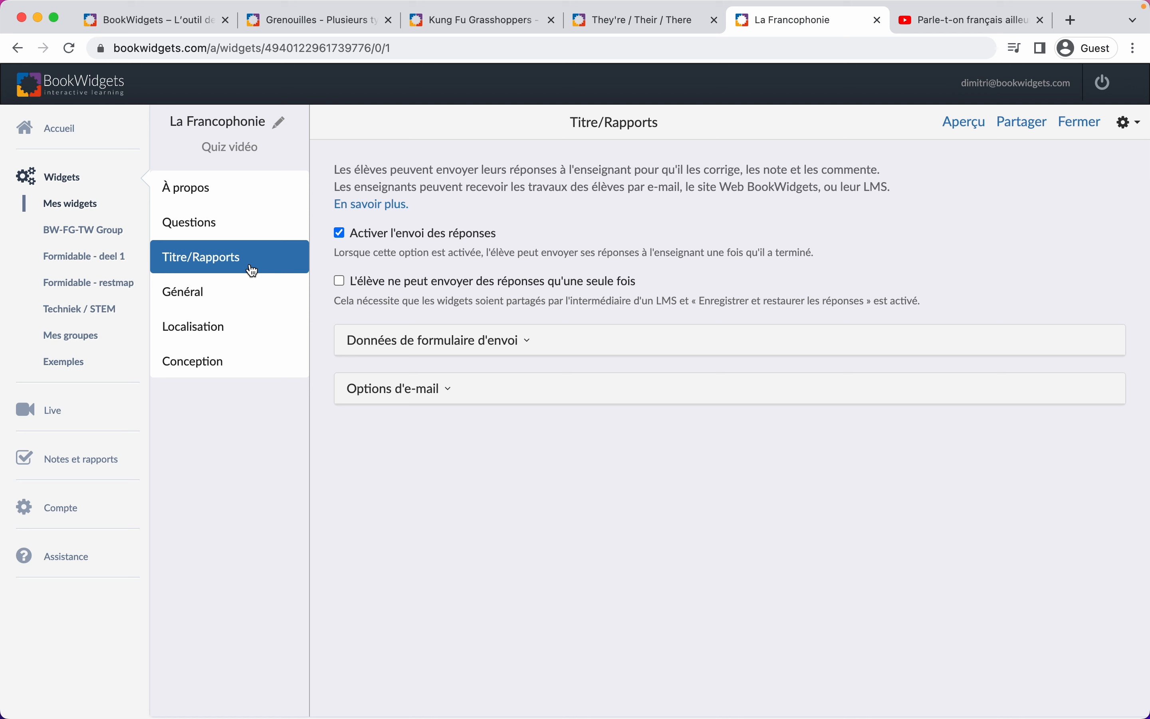
{"action": "left_click", "coordinate": [221, 299]}
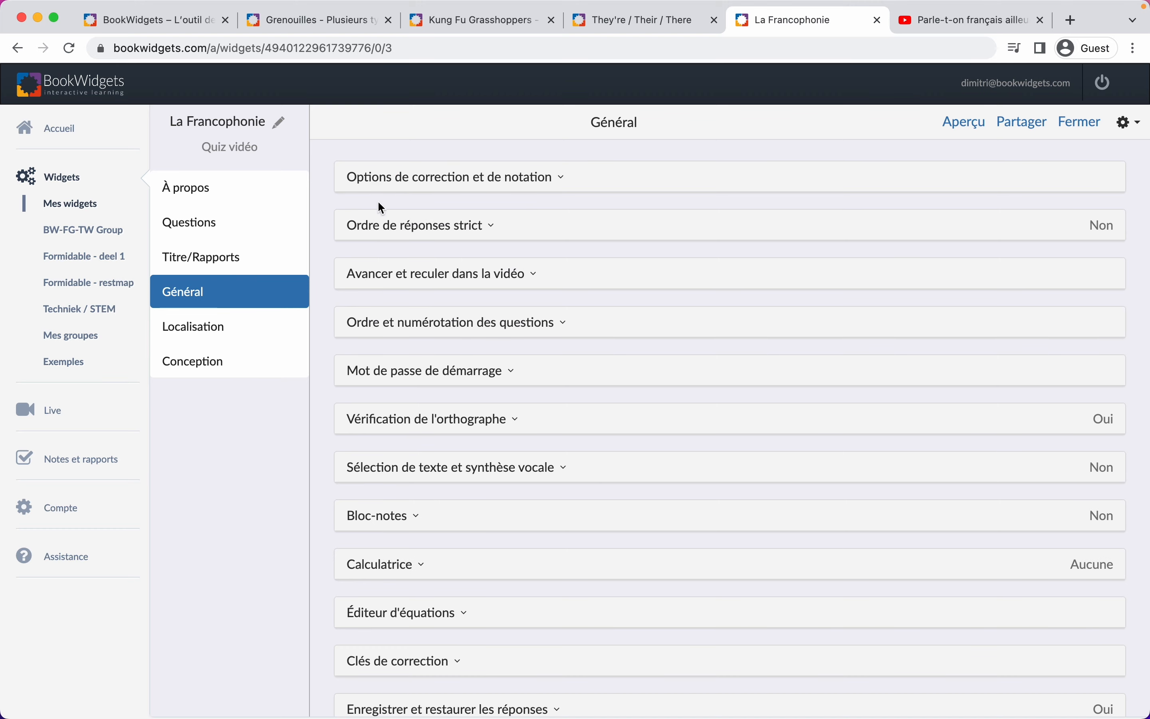
{"action": "left_click", "coordinate": [448, 183]}
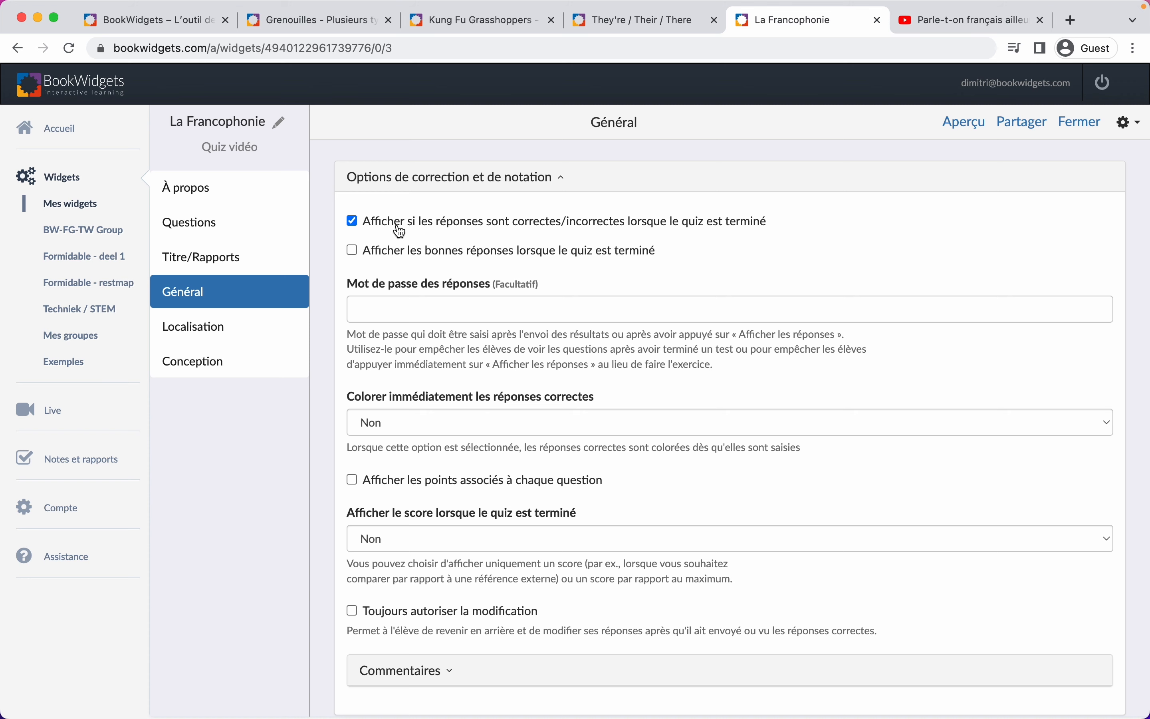
{"action": "left_click", "coordinate": [480, 179]}
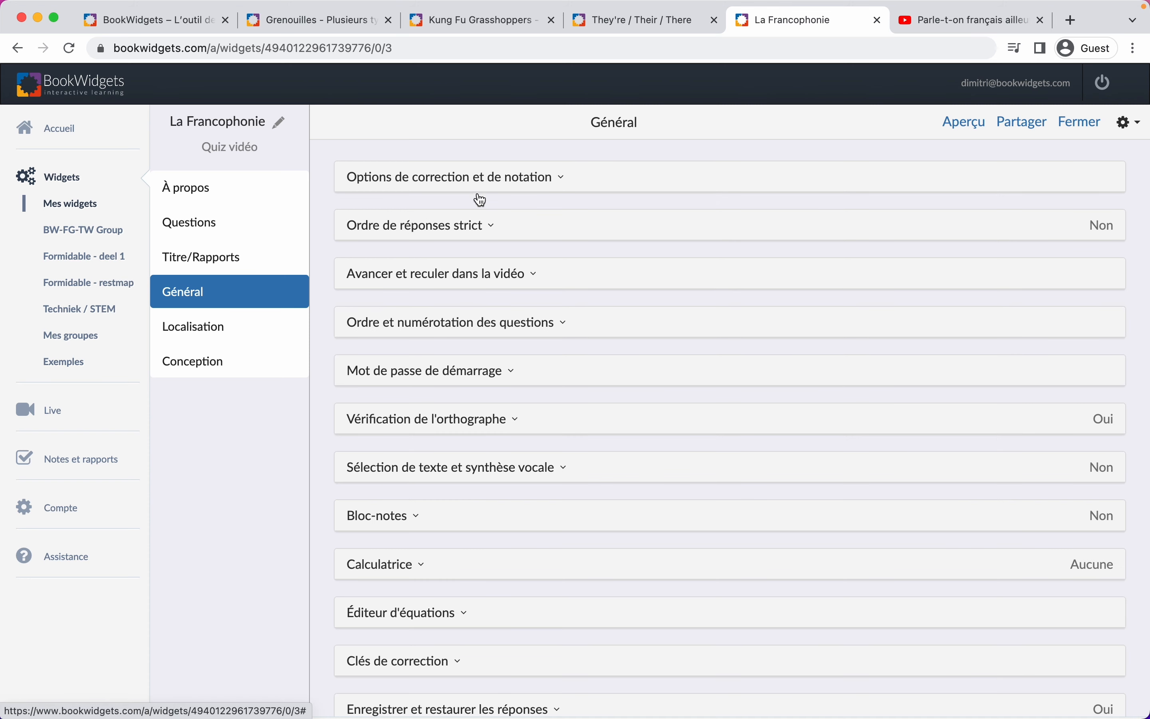
Disable both forward and backward jumping in the video under "Avancer et reculer dans la vidéo".
{"action": "left_click", "coordinate": [536, 284]}
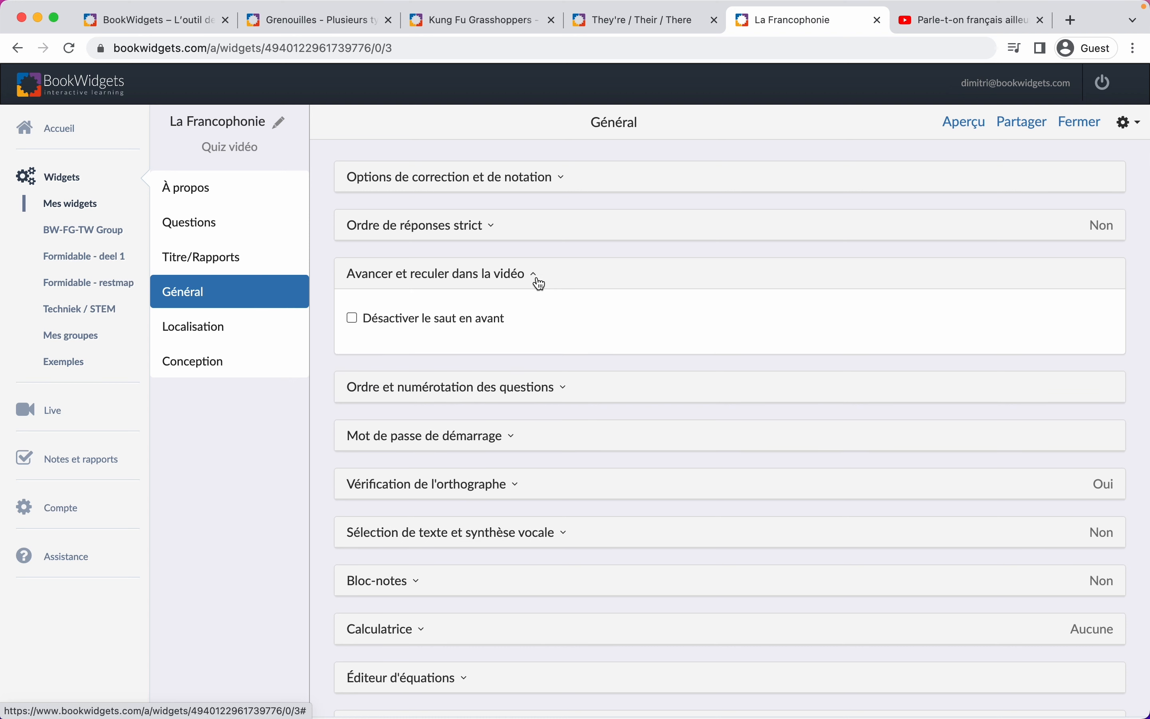
{"action": "left_click", "coordinate": [352, 320]}
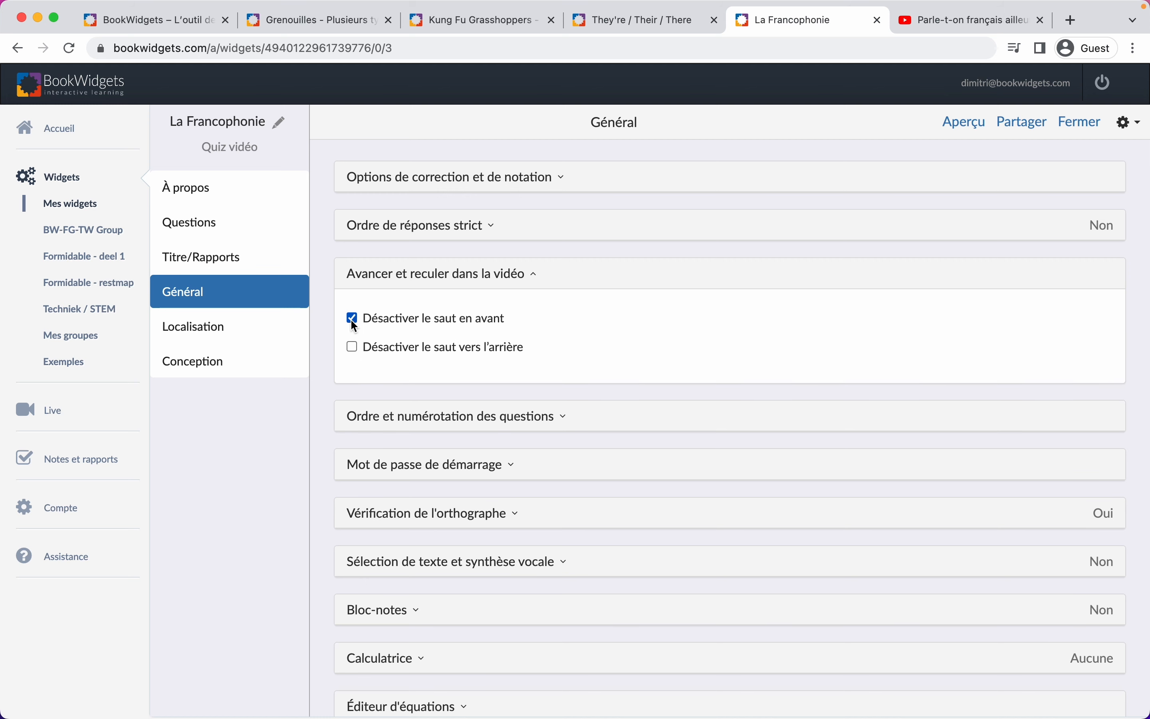
{"action": "left_click", "coordinate": [352, 348]}
{"action": "left_click", "coordinate": [542, 282]}
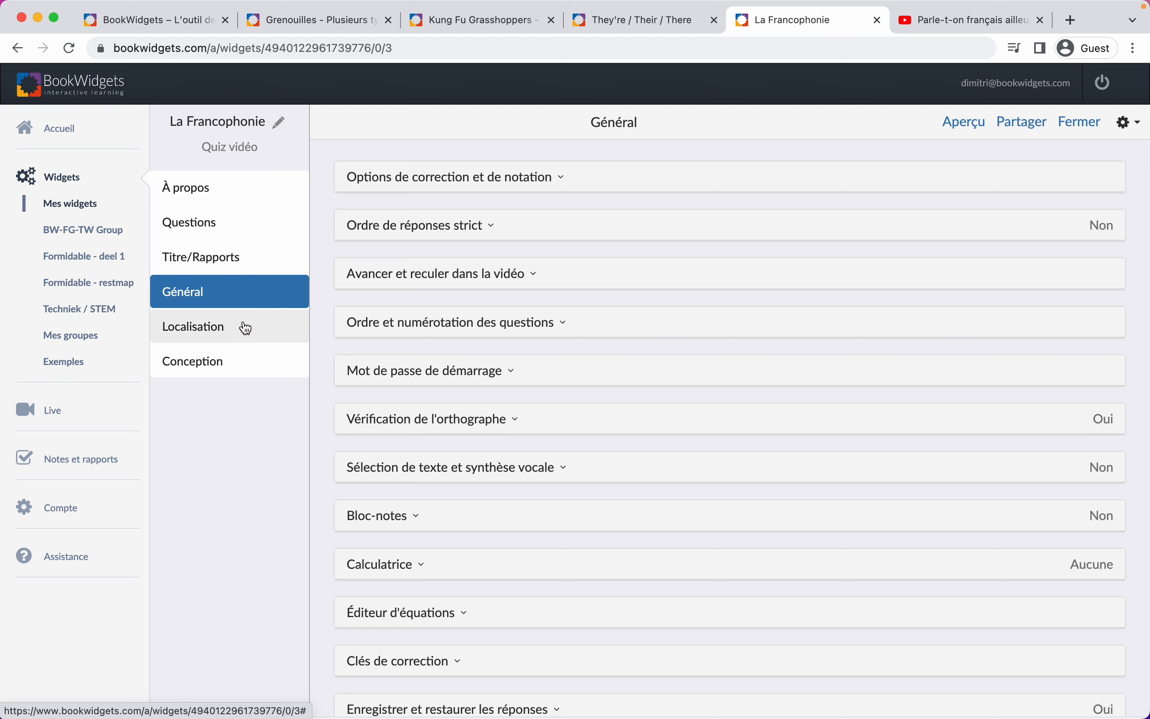
Set the quiz's current language in the Localisation settings to Français.
{"action": "left_click", "coordinate": [239, 332]}
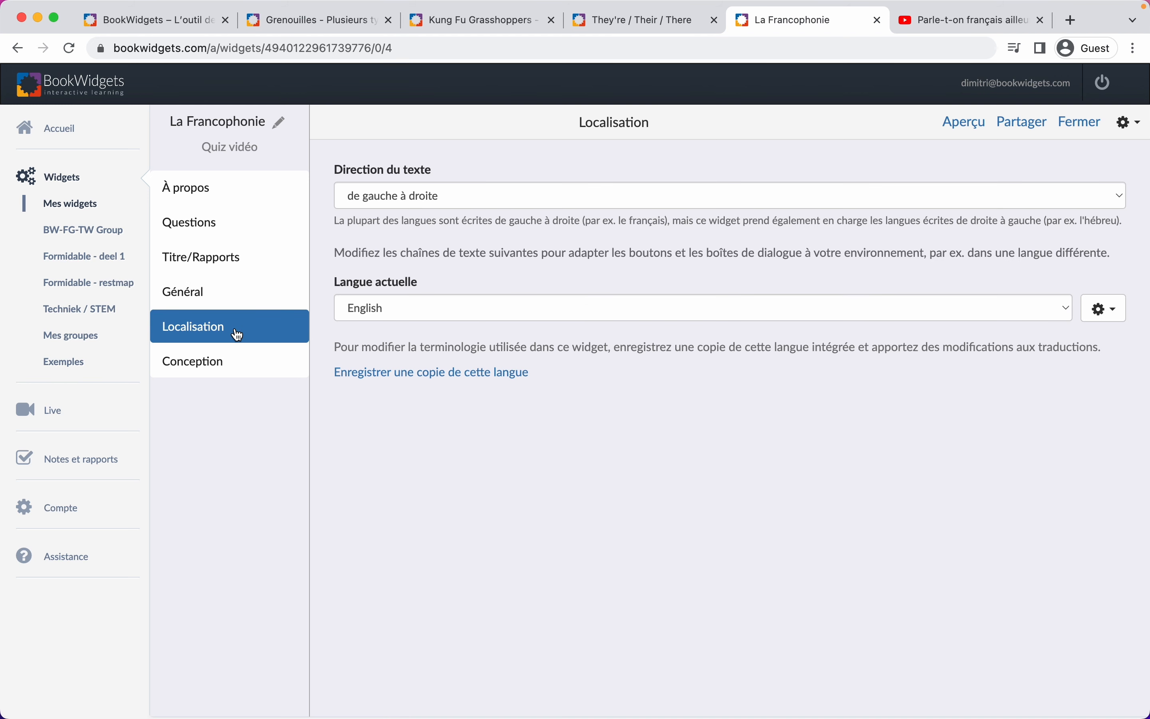
{"action": "left_click", "coordinate": [403, 309]}
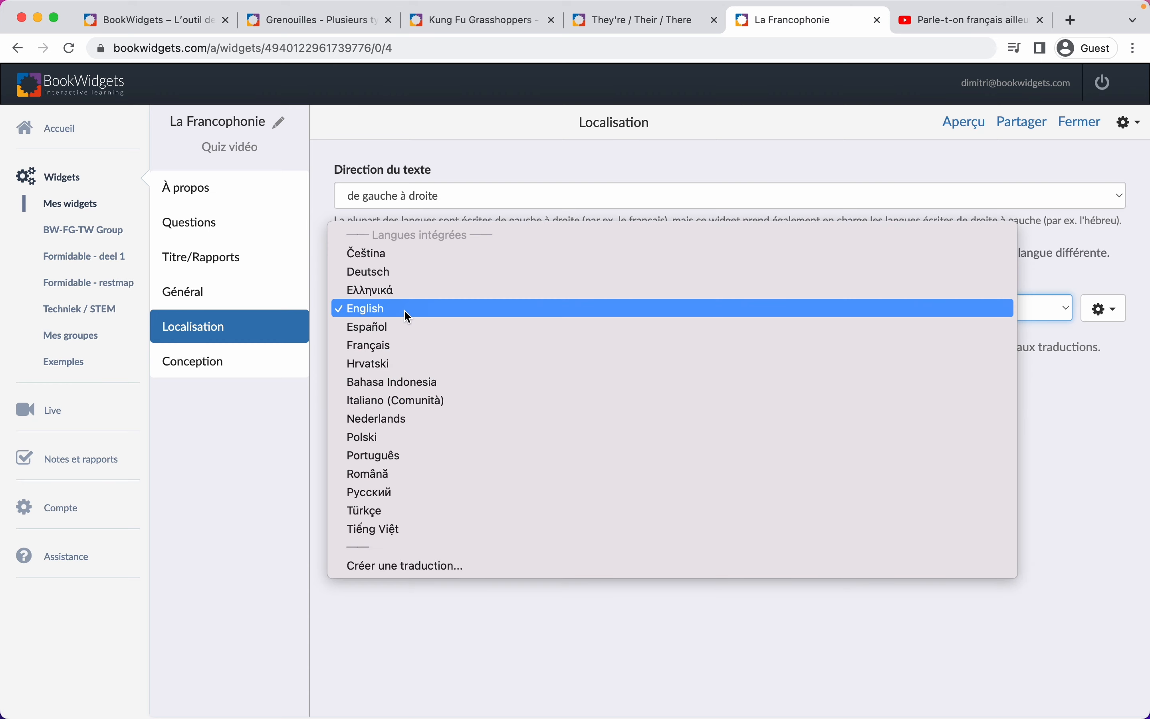
{"action": "left_click", "coordinate": [399, 345]}
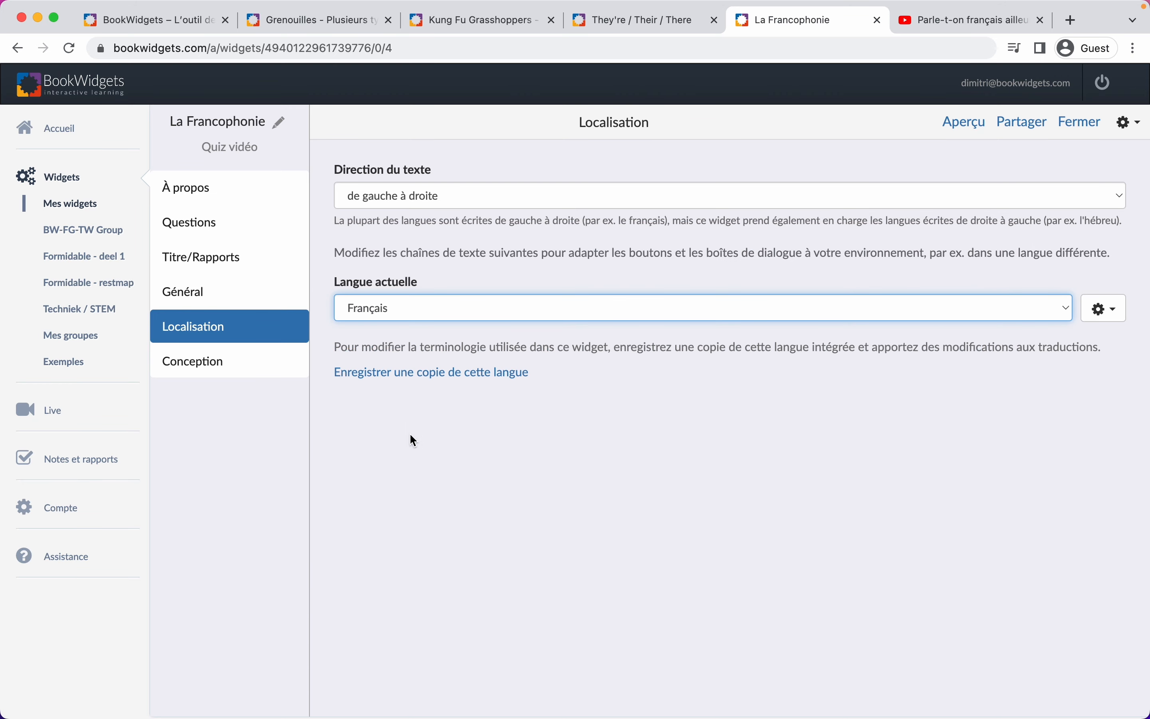
Preview the quiz as a student to check the translated continue button and the video navigation controls, pausing the video before closing the preview.
{"action": "left_click", "coordinate": [955, 122]}
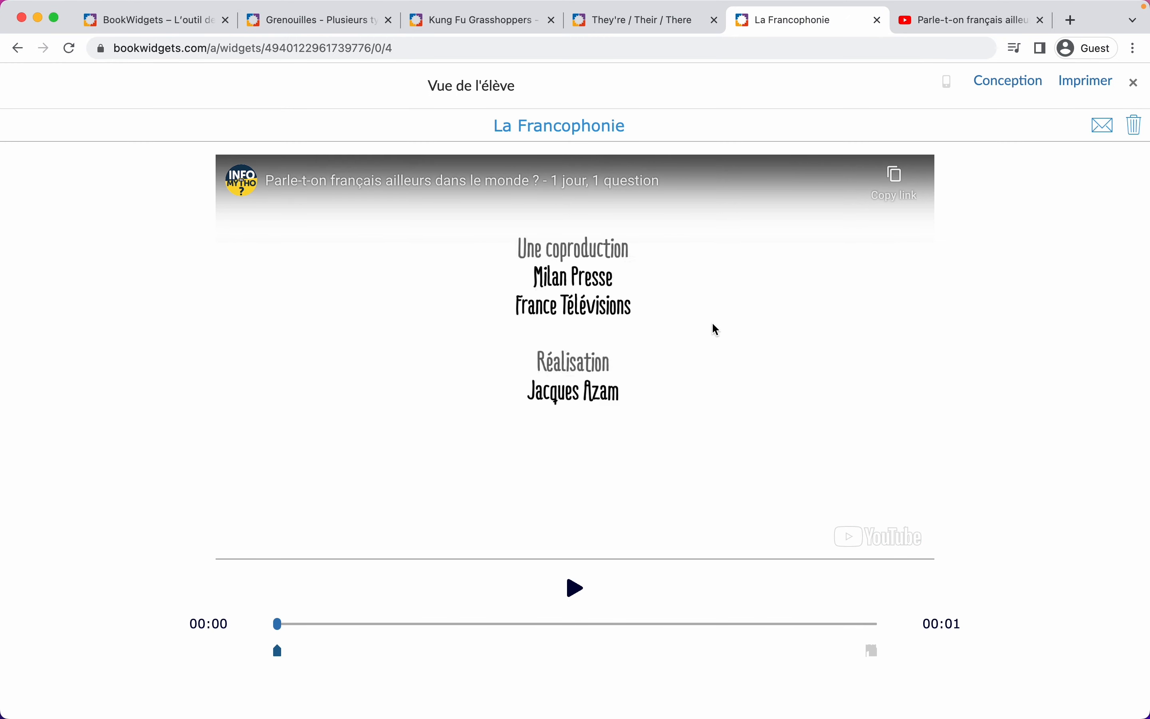
{"action": "scroll", "coordinate": [484, 499], "scroll_direction": "down", "scroll_amount": 10}
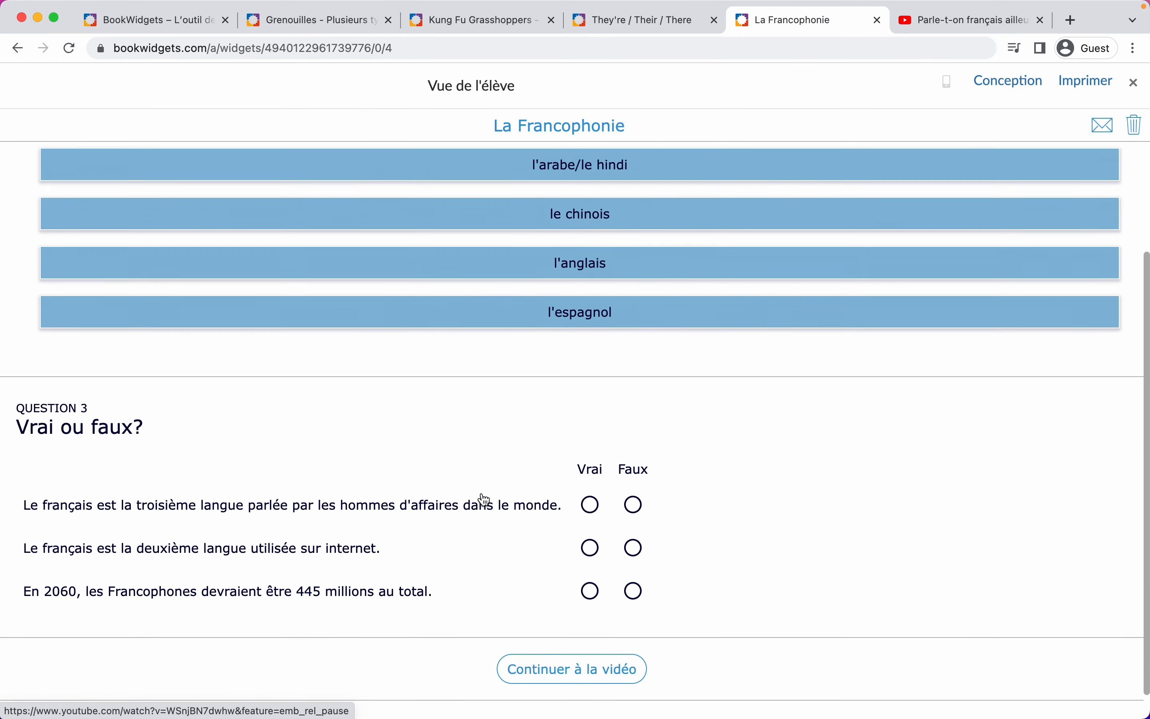
{"action": "left_click", "coordinate": [553, 655]}
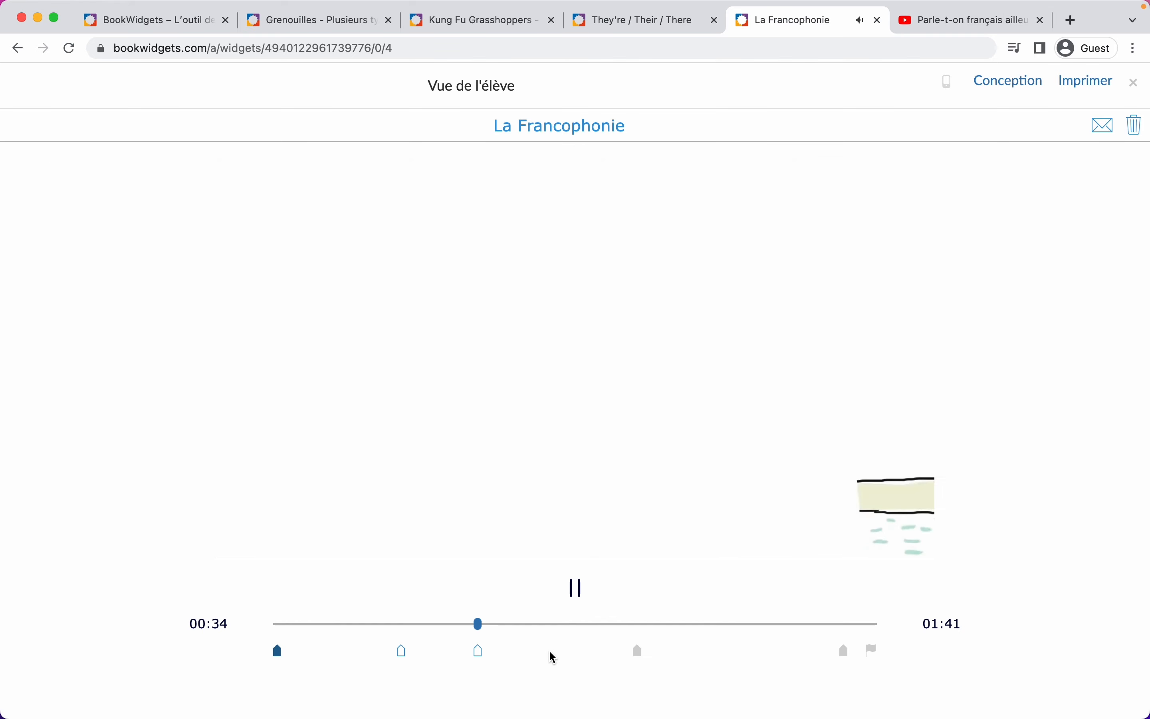
{"action": "left_click", "coordinate": [575, 589]}
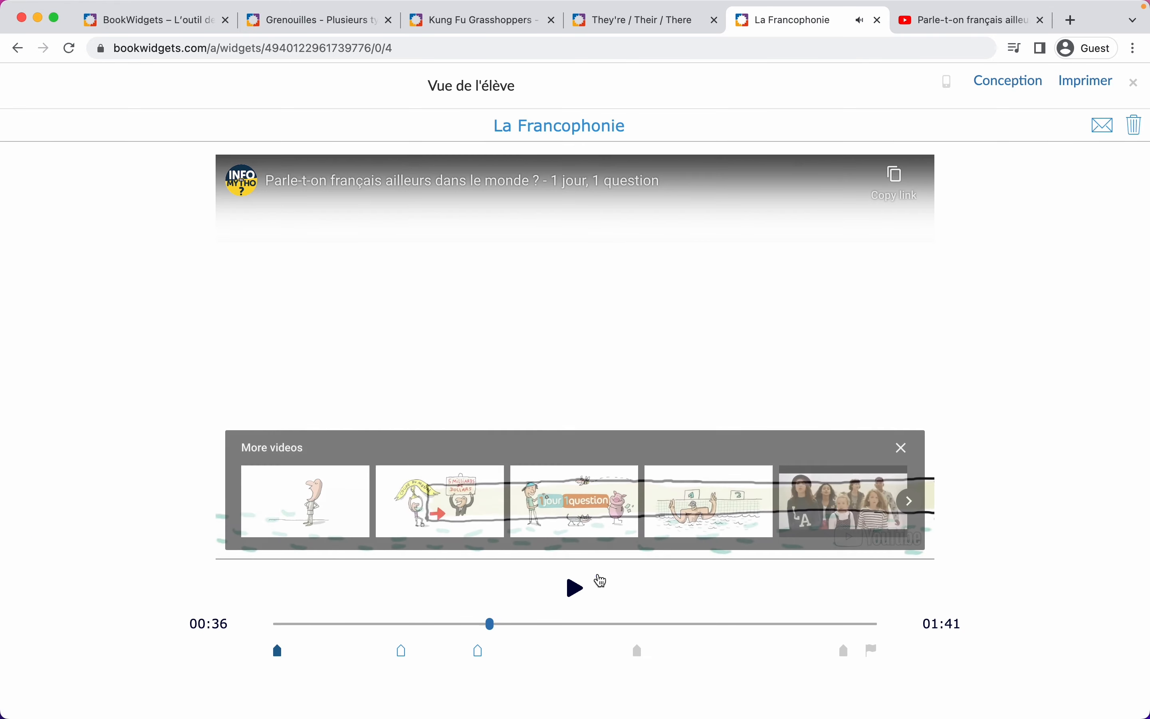
{"action": "left_click", "coordinate": [1135, 83]}
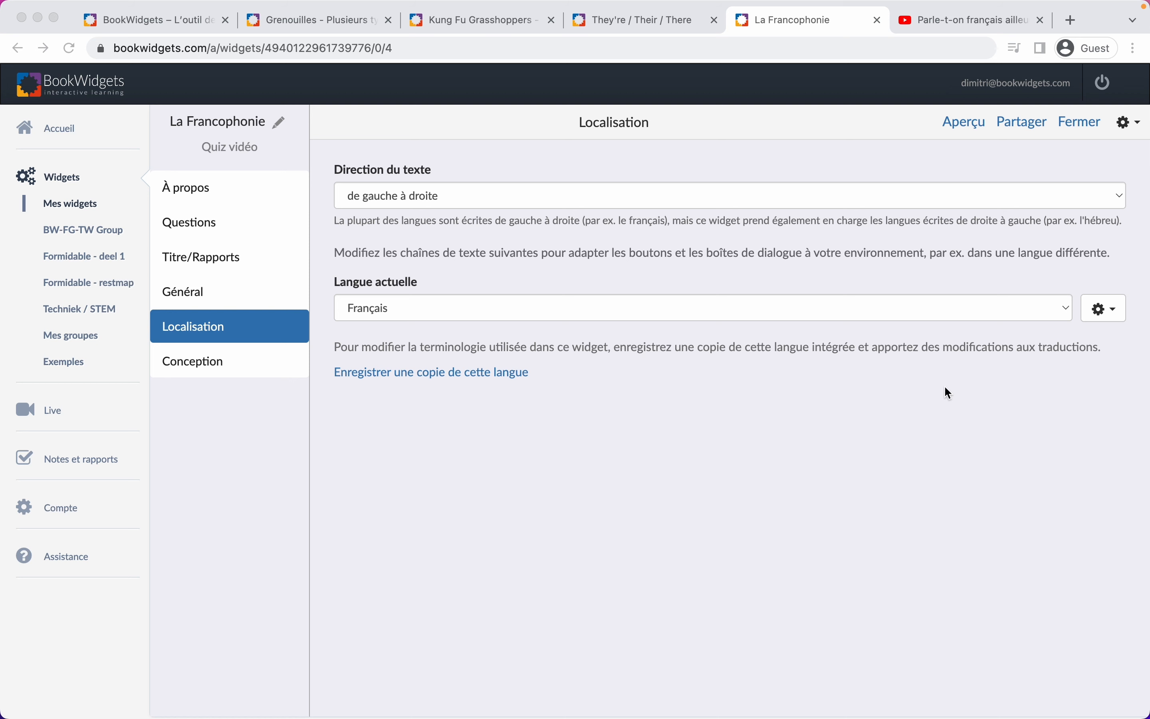
Reopen the student preview of the quiz and switch to the BookWidgets home page.
{"action": "left_click", "coordinate": [1020, 138]}
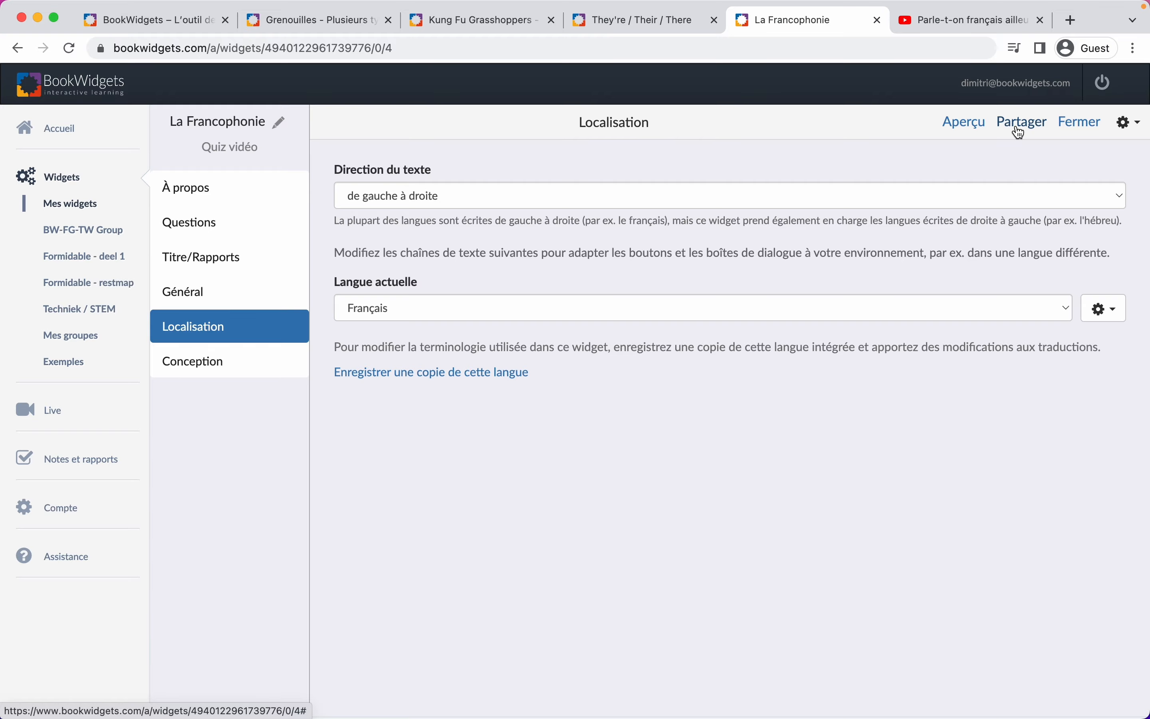
{"action": "left_click", "coordinate": [966, 124]}
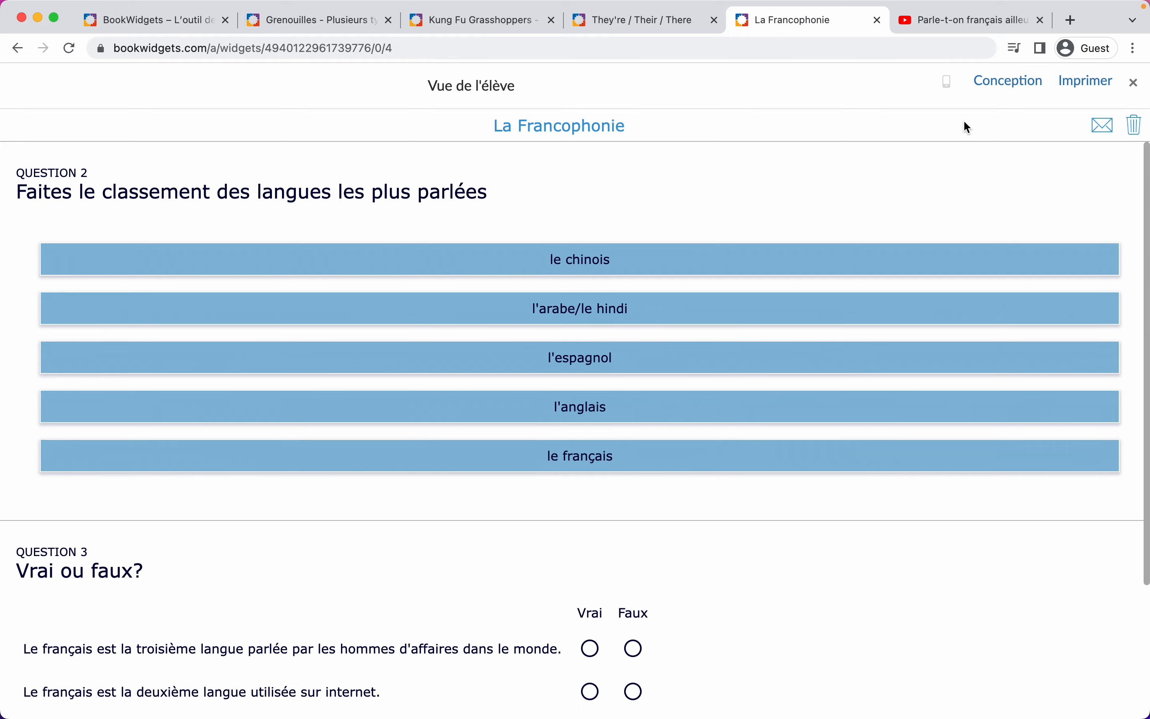
{"action": "left_click", "coordinate": [158, 31]}
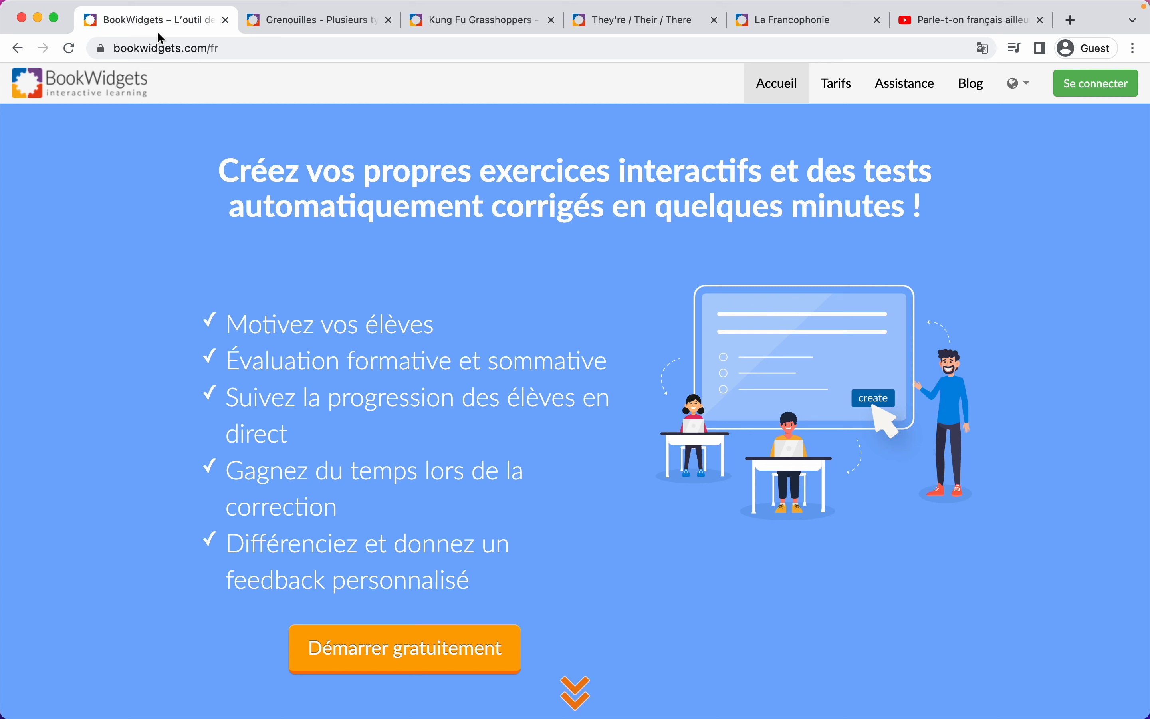